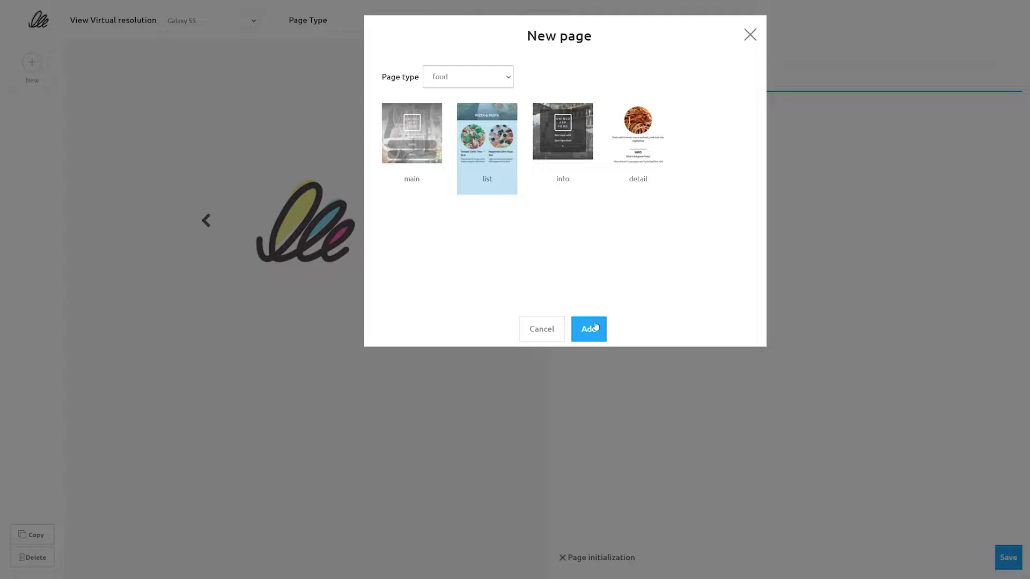
- Add a food list page and customize its first item with the title "Day 1" and the attached image 20221418.png
{"action": "left_click", "coordinate": [589, 329]}
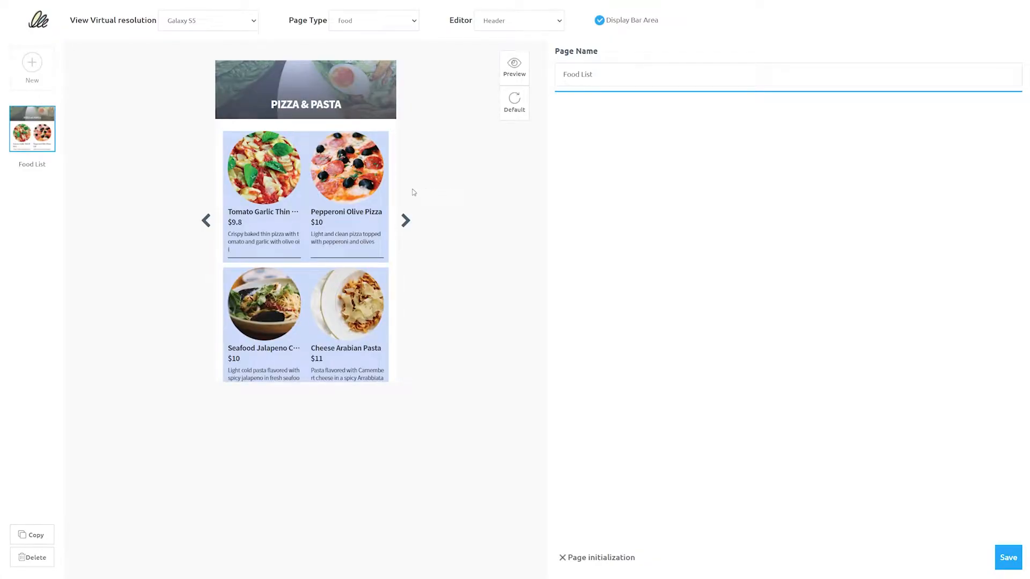
{"action": "left_click", "coordinate": [278, 176]}
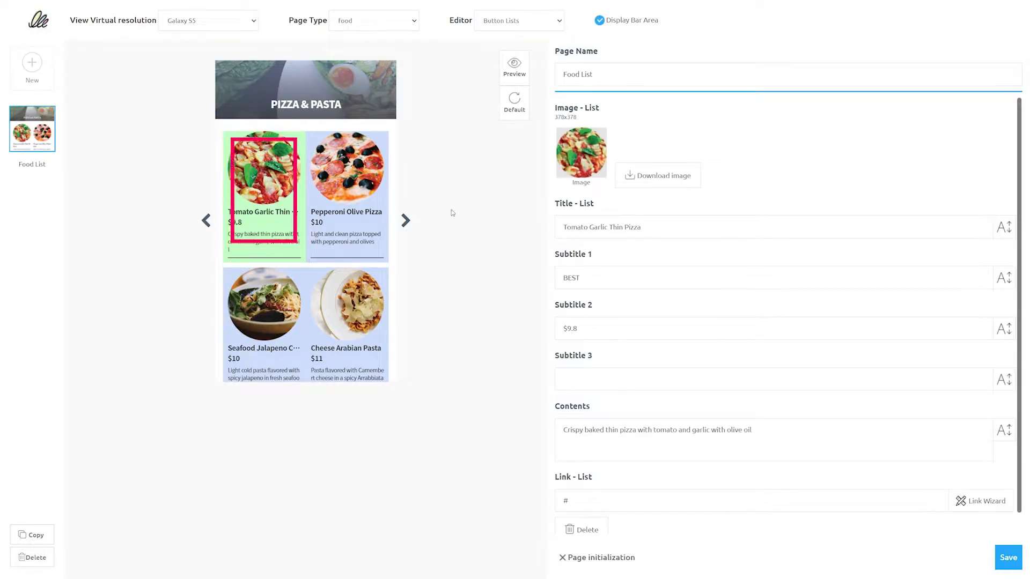
{"action": "left_click_drag", "start_coordinate": [641, 227], "coordinate": [545, 233]}
{"action": "left_click", "coordinate": [641, 227]}
{"action": "left_click_drag", "start_coordinate": [641, 227], "coordinate": [542, 230]}
{"action": "type", "text": "Day 1"}
{"action": "left_click", "coordinate": [598, 153]}
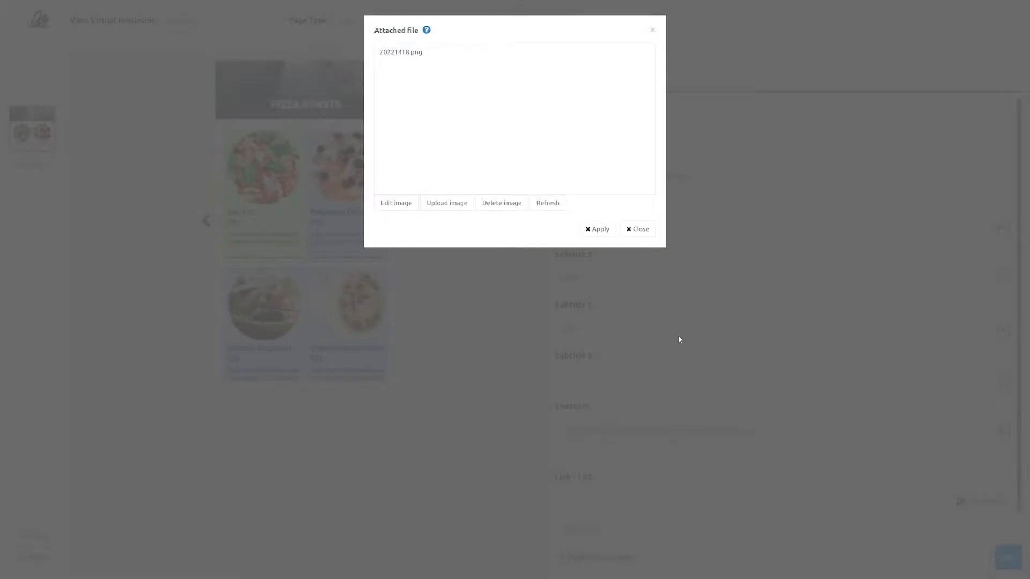
{"action": "left_click", "coordinate": [597, 229]}
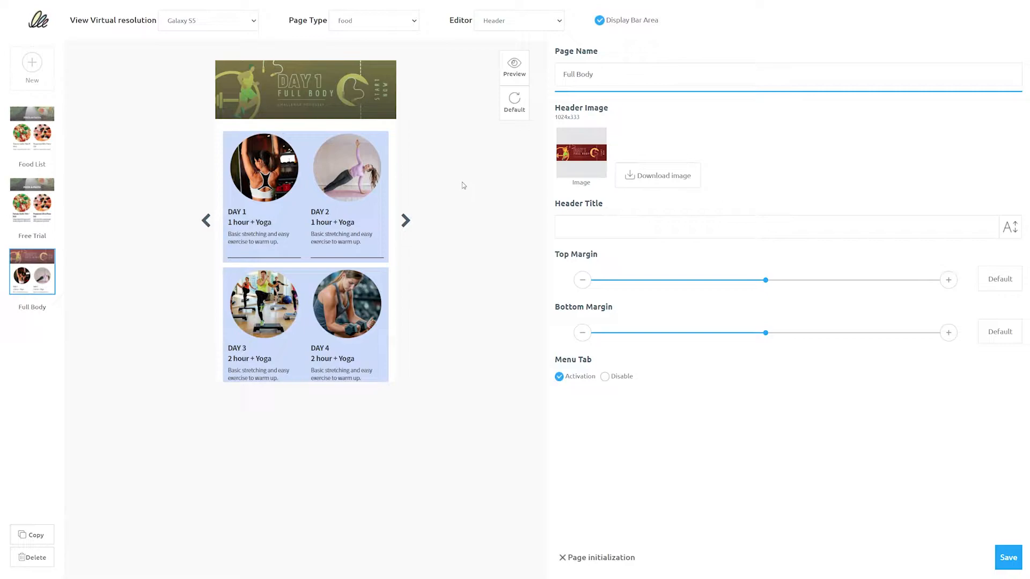
- Open the bulletin board manager from the link settings of the DAY 1 item on the Full Body page
{"action": "left_click", "coordinate": [268, 167]}
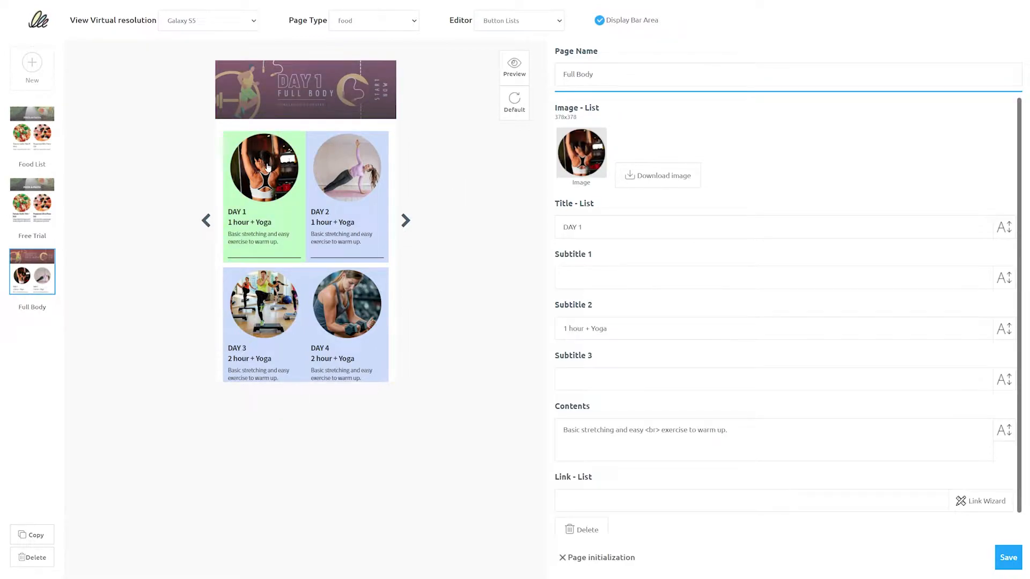
{"action": "left_click", "coordinate": [996, 502]}
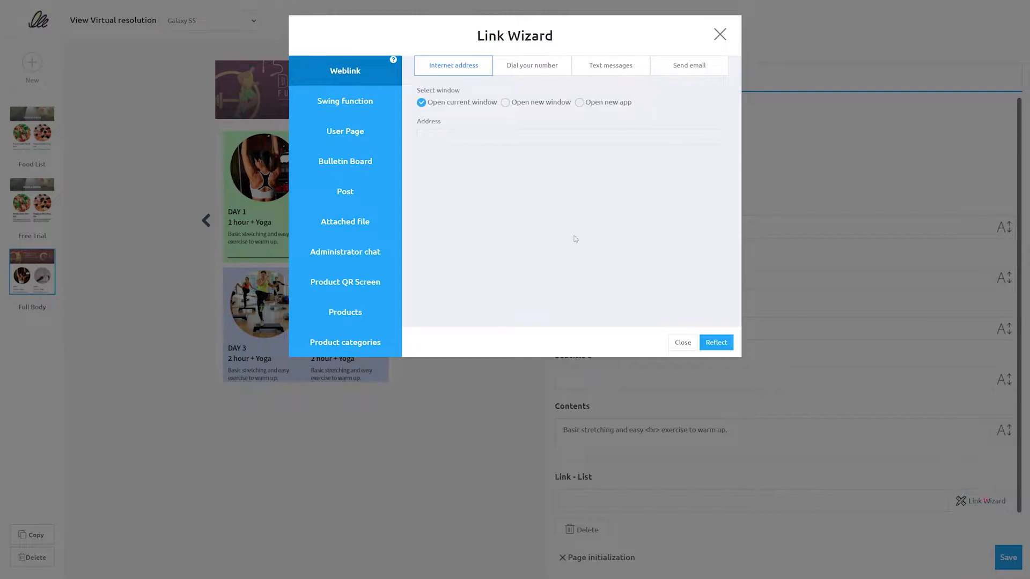
{"action": "left_click", "coordinate": [359, 167]}
{"action": "left_click", "coordinate": [459, 137]}
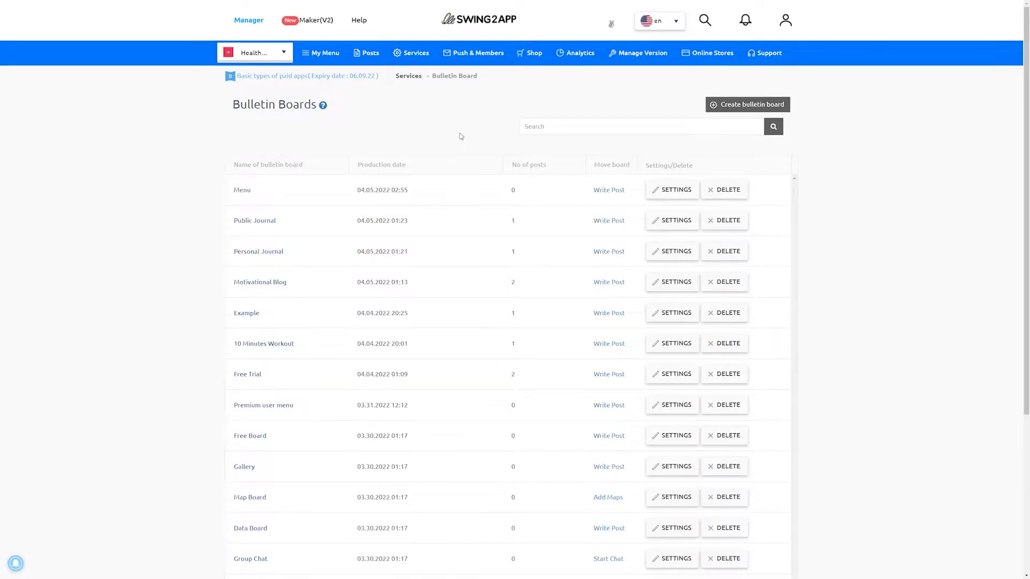
- Start a new bulletin board named and described as "Free Trial", with Customize as its service purpose
{"action": "left_click", "coordinate": [750, 105]}
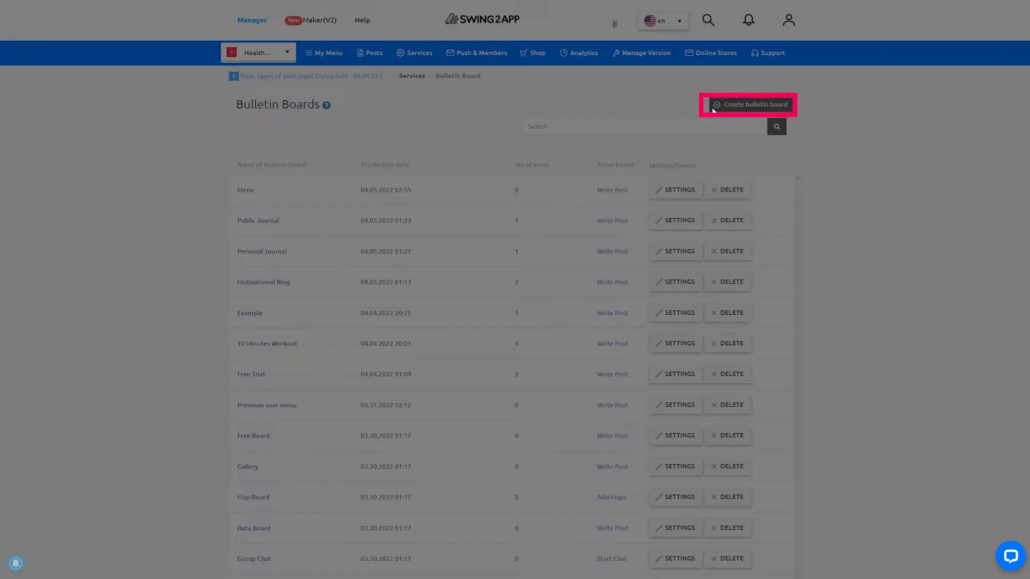
{"action": "left_click", "coordinate": [475, 113]}
{"action": "type", "text": "Free Trial"}
{"action": "left_click", "coordinate": [440, 180]}
{"action": "type", "text": "Free Trial"}
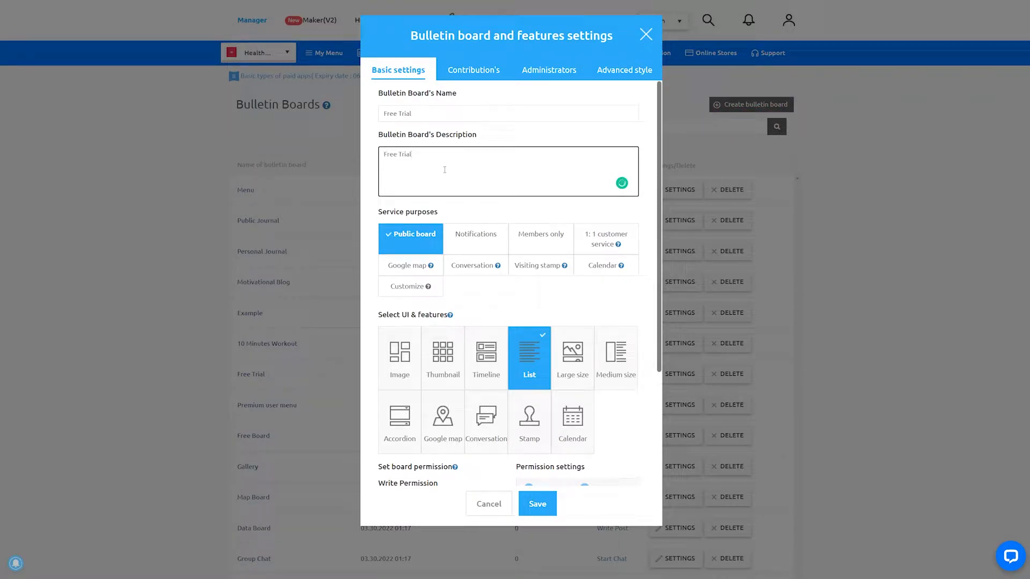
{"action": "left_click", "coordinate": [412, 288]}
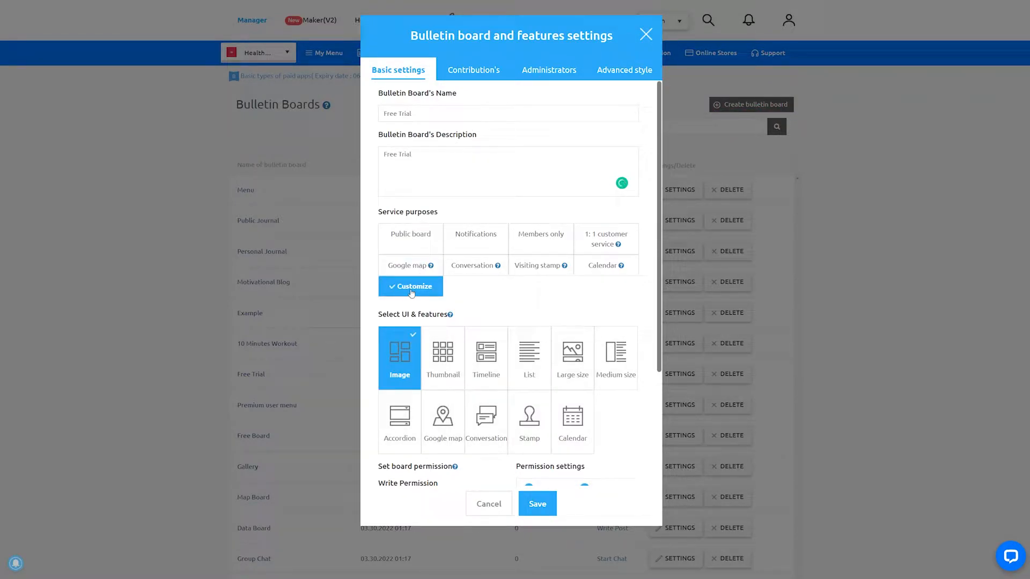
- Set the board's write permission to ADMIN, text and list viewing to USER, and designated permission to Used
{"action": "scroll", "coordinate": [478, 311], "scroll_direction": "down", "scroll_amount": 2}
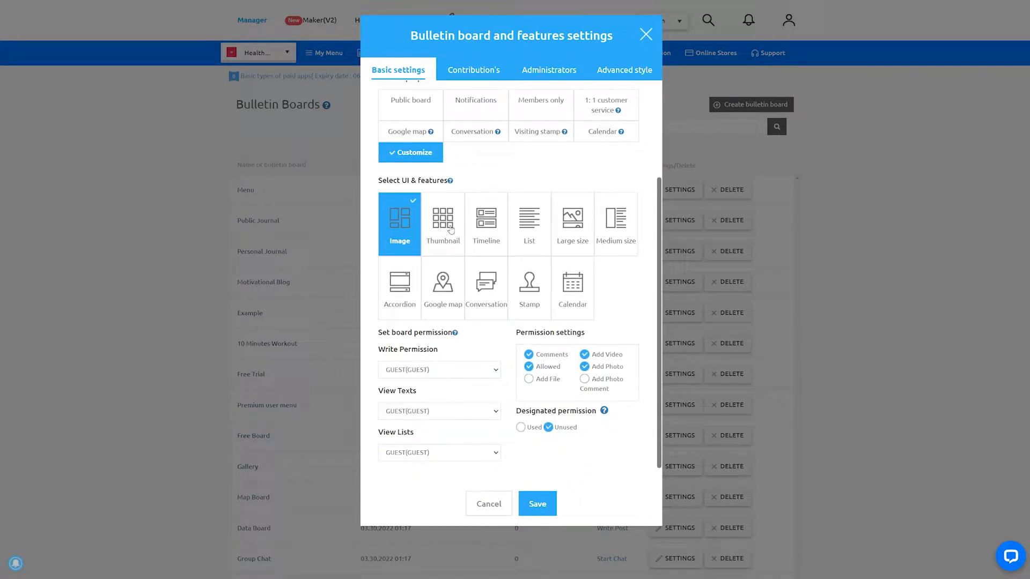
{"action": "scroll", "coordinate": [439, 322], "scroll_direction": "down", "scroll_amount": 1}
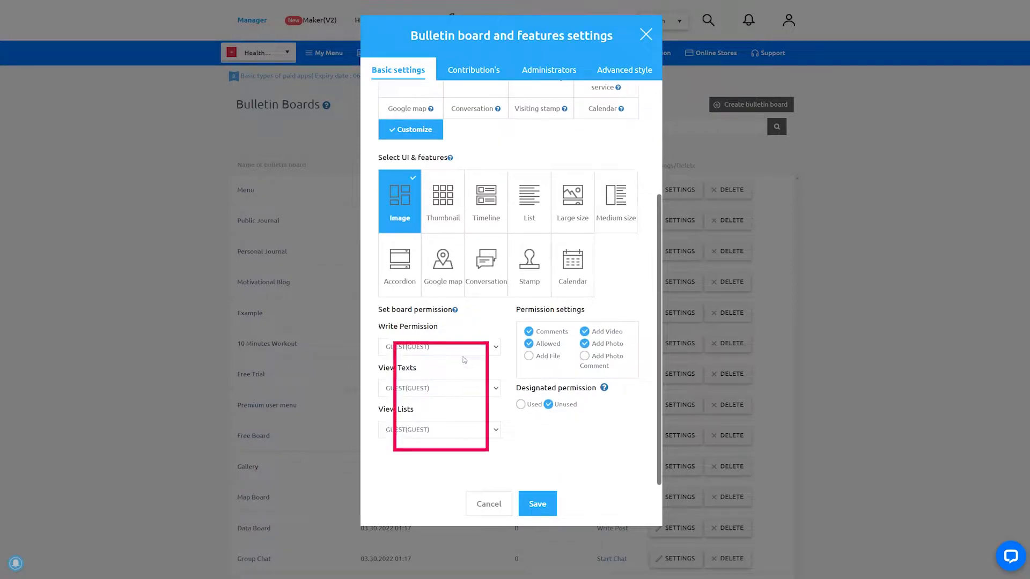
{"action": "left_click", "coordinate": [461, 360]}
{"action": "left_click", "coordinate": [457, 391]}
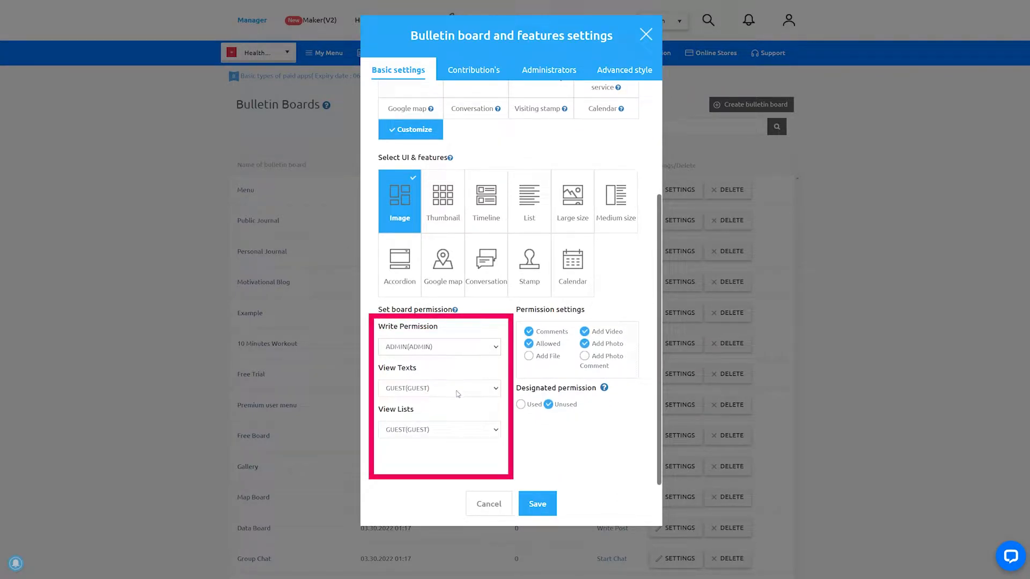
{"action": "left_click", "coordinate": [449, 422]}
{"action": "left_click", "coordinate": [450, 426]}
{"action": "left_click", "coordinate": [461, 460]}
{"action": "left_click", "coordinate": [521, 405]}
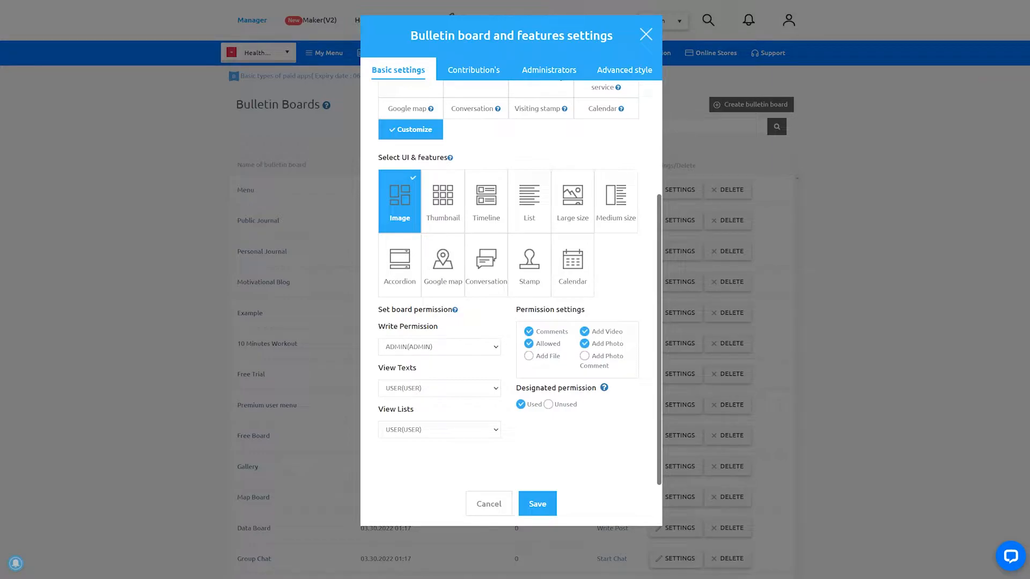
- Give the board a 1 Week Free Trial banner image and a "Search" hashtag option with workout tags such as arms, legs and abs, and save it
{"action": "left_click", "coordinate": [599, 70]}
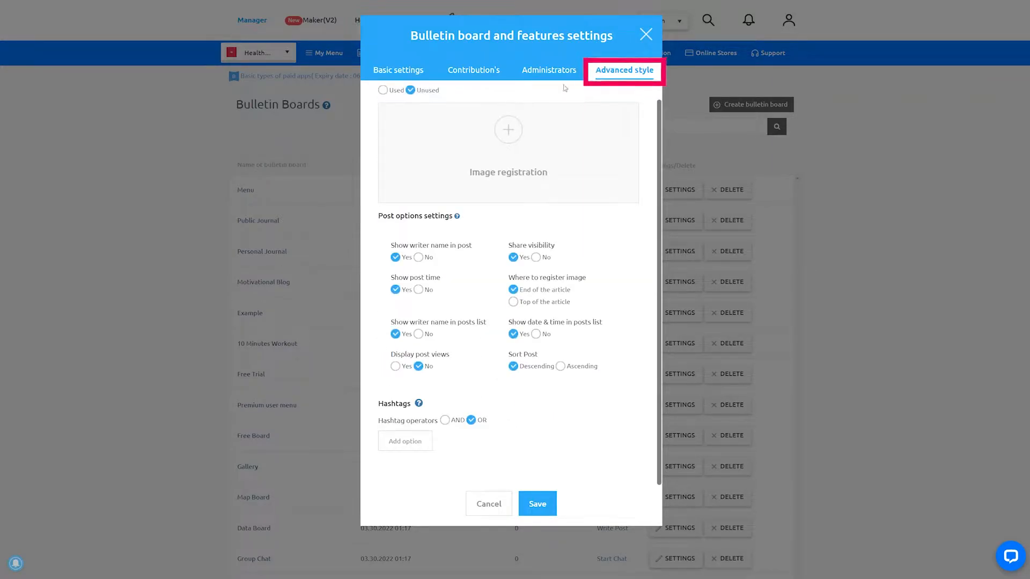
{"action": "left_click", "coordinate": [383, 90]}
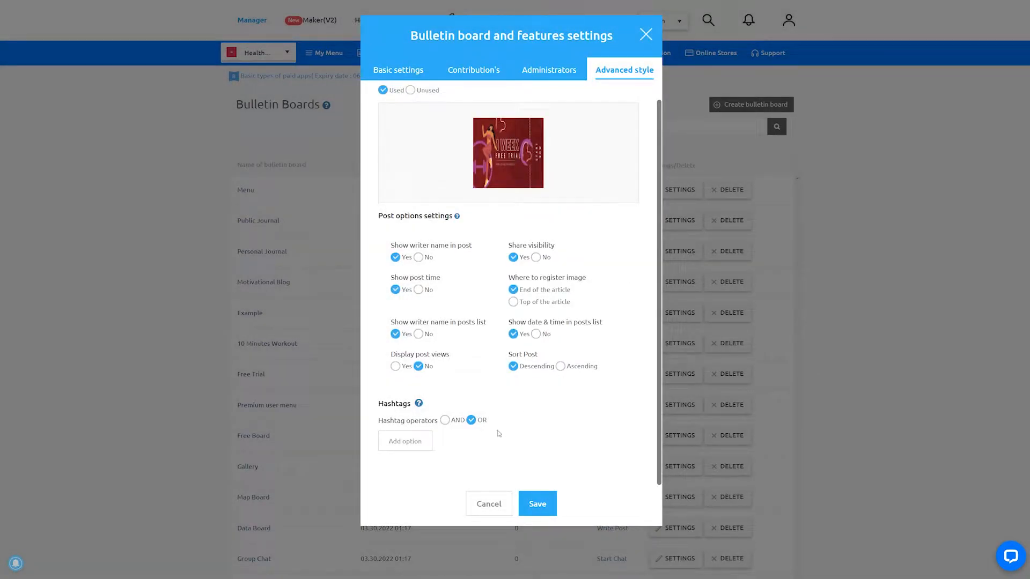
{"action": "left_click", "coordinate": [407, 442]}
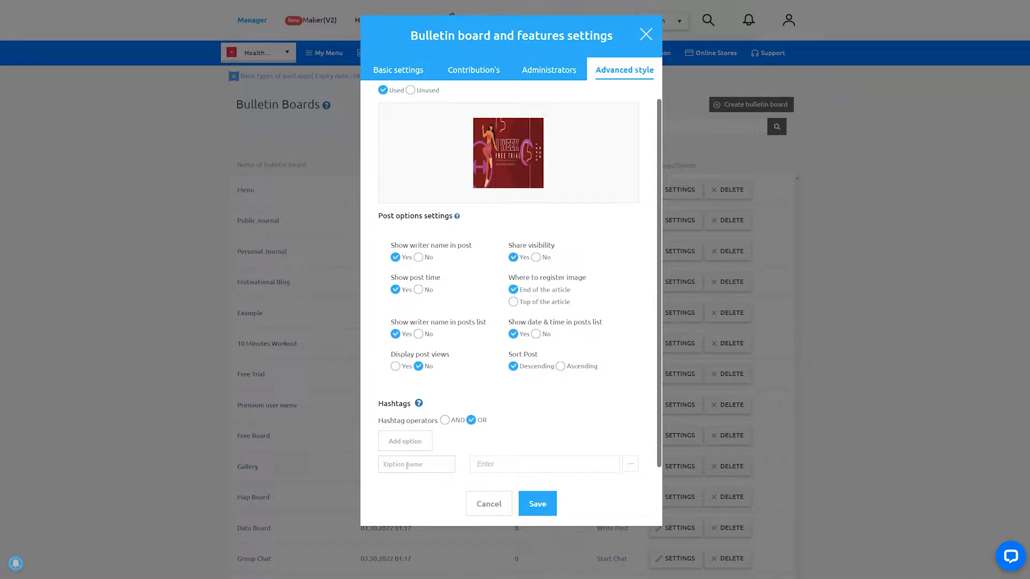
{"action": "type", "text": "Guide"}
{"action": "left_click", "coordinate": [500, 462]}
{"action": "type", "text": "Arm"}
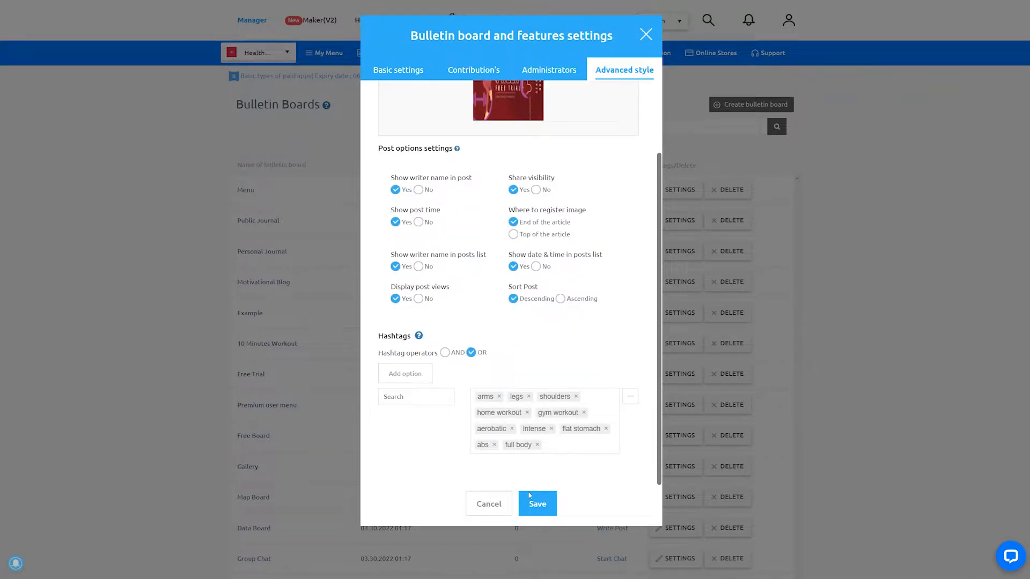
{"action": "left_click", "coordinate": [528, 505]}
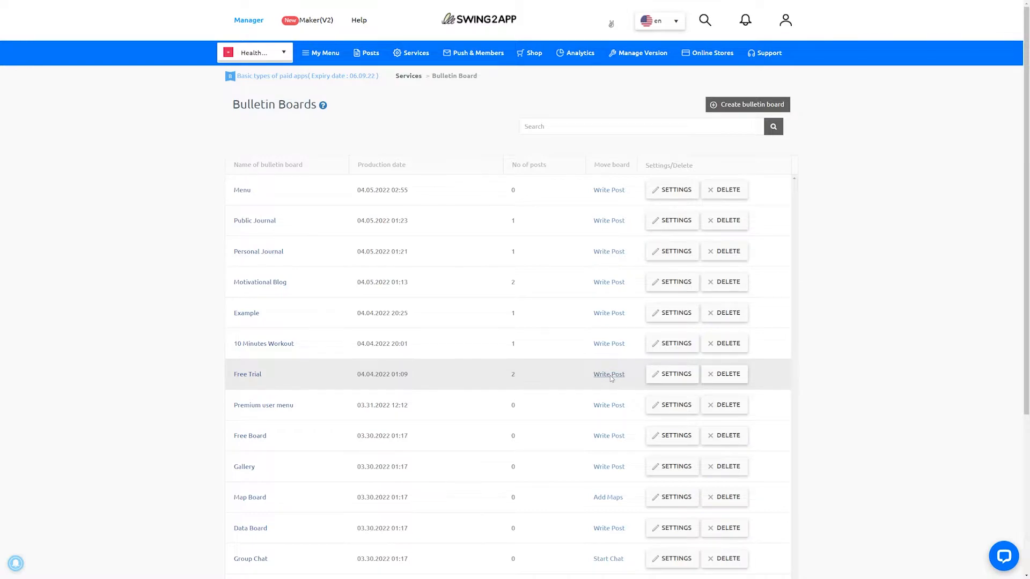
- Start an HTML Editor post titled "Day 1" on the Free Trial board, using its first photo as the thumbnail
{"action": "left_click", "coordinate": [608, 375]}
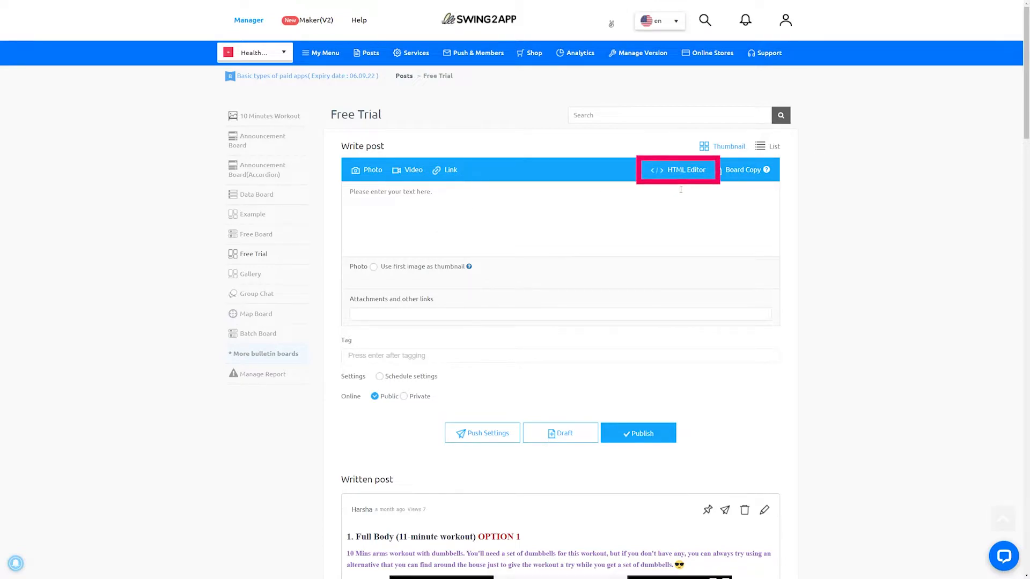
{"action": "left_click", "coordinate": [680, 173]}
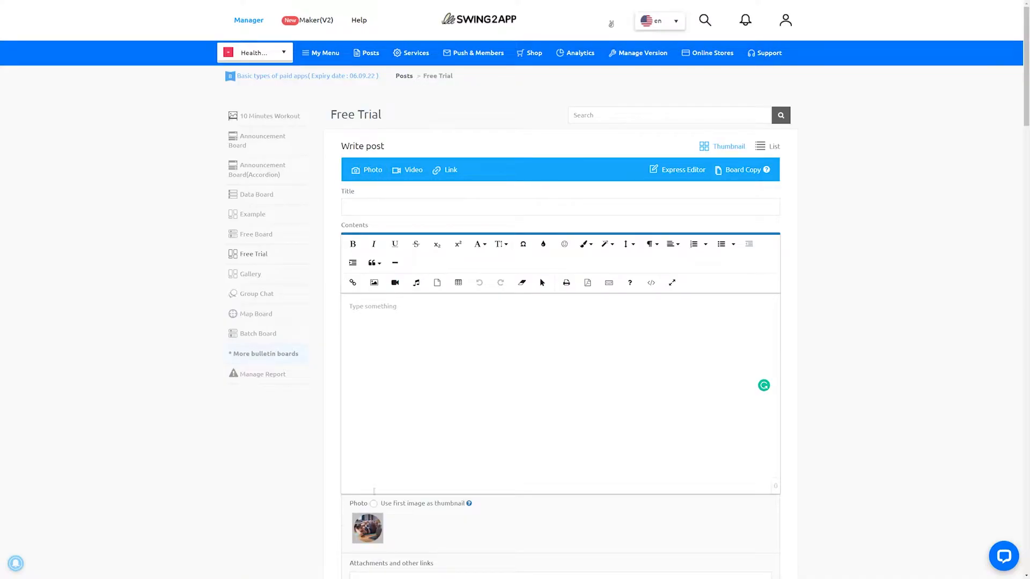
{"action": "left_click", "coordinate": [373, 503]}
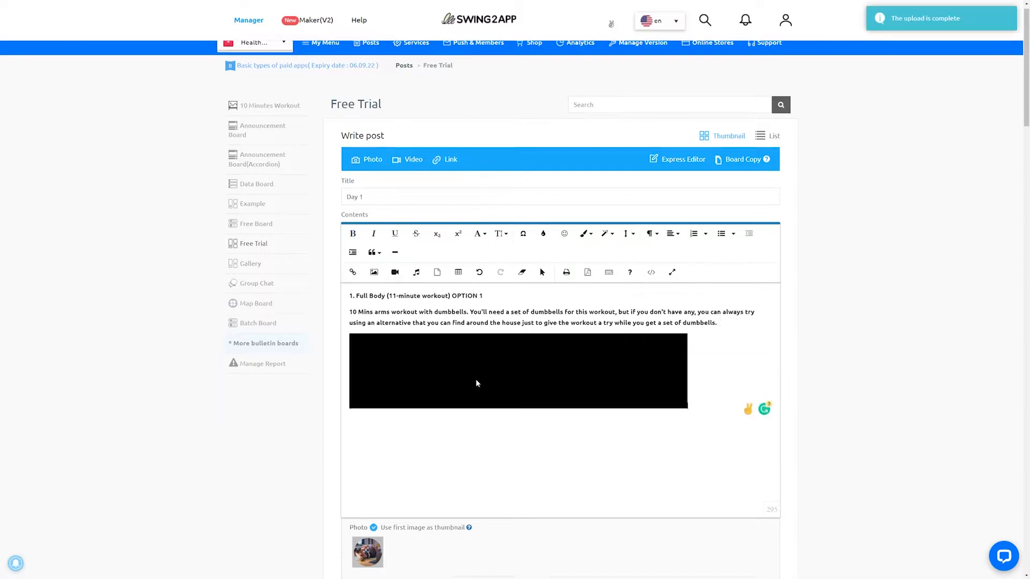
- Publish the post with the 11-minute Full Body workout text, its video and the tag "arms"
{"action": "scroll", "coordinate": [475, 381], "scroll_direction": "down", "scroll_amount": 5}
{"action": "left_click", "coordinate": [378, 386]}
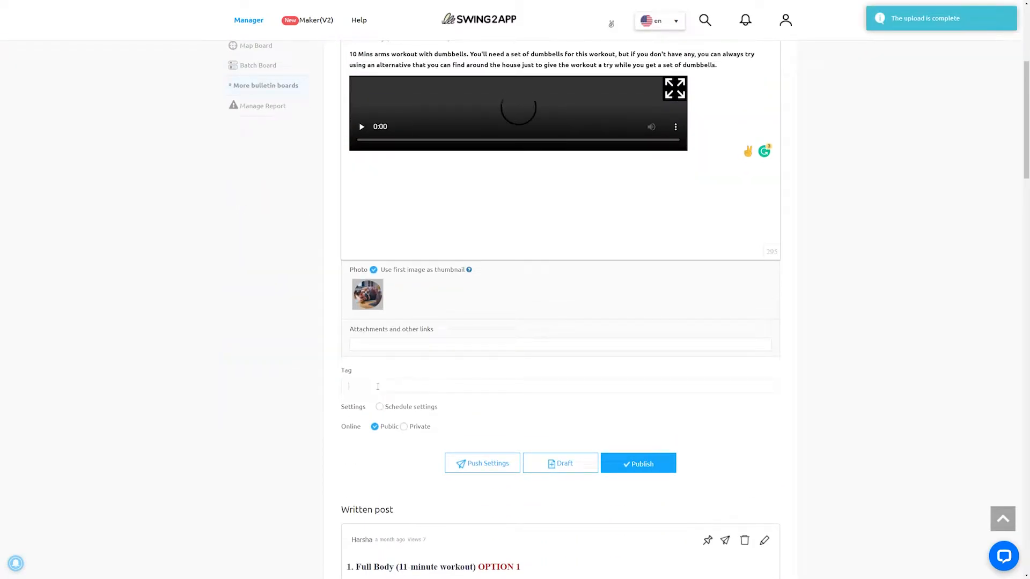
{"action": "type", "text": "arms"}
{"action": "key", "text": "Return"}
{"action": "scroll", "coordinate": [378, 386], "scroll_direction": "down", "scroll_amount": 3}
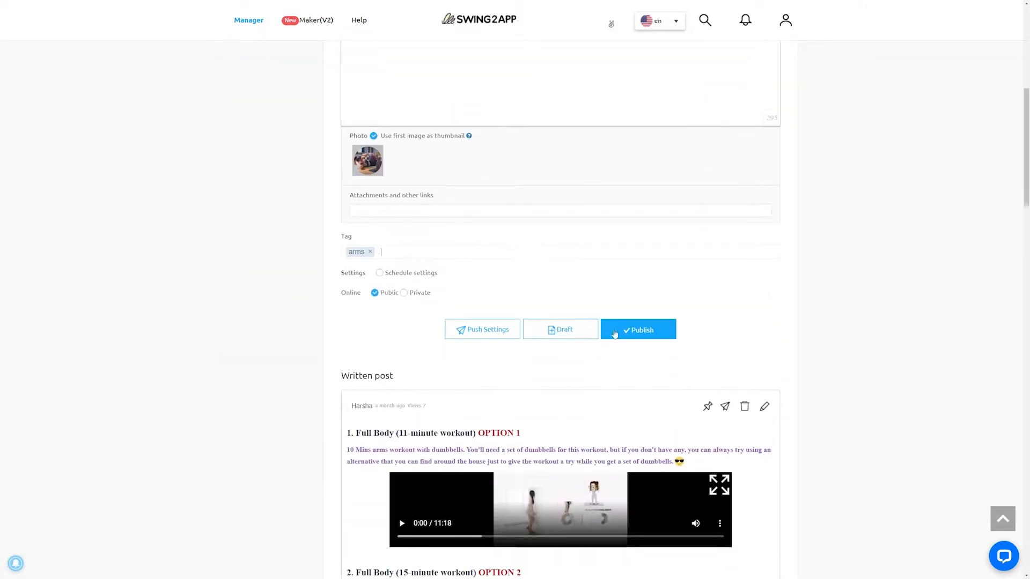
{"action": "left_click", "coordinate": [629, 331]}
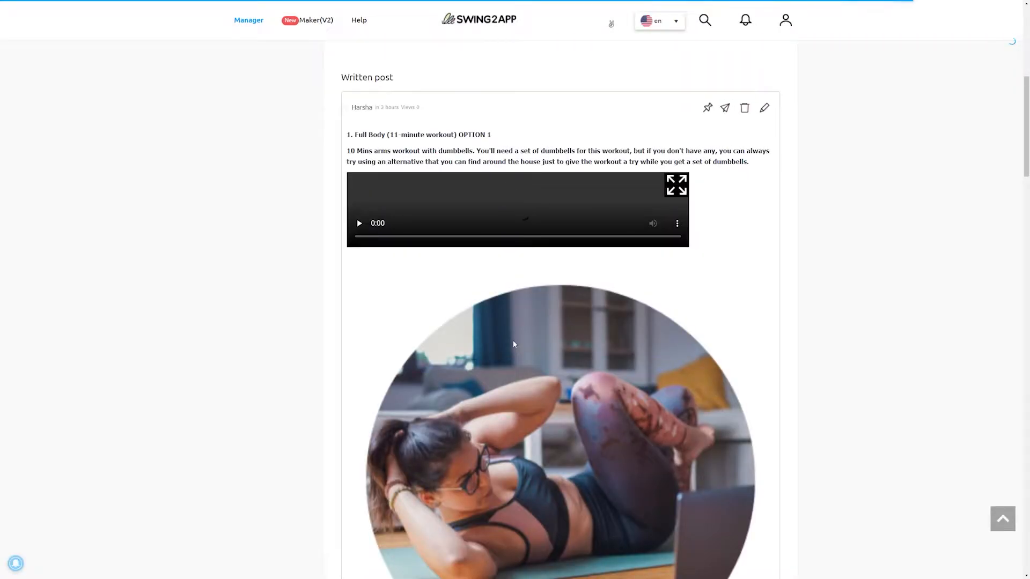
{"action": "scroll", "coordinate": [513, 344], "scroll_direction": "down", "scroll_amount": 10}
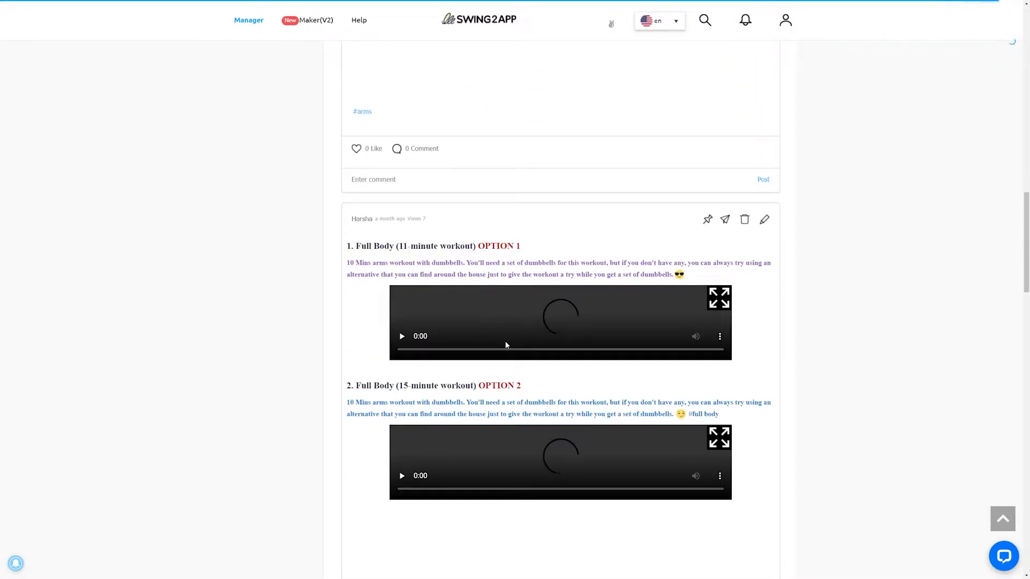
{"action": "scroll", "coordinate": [235, 459], "scroll_direction": "up", "scroll_amount": 12}
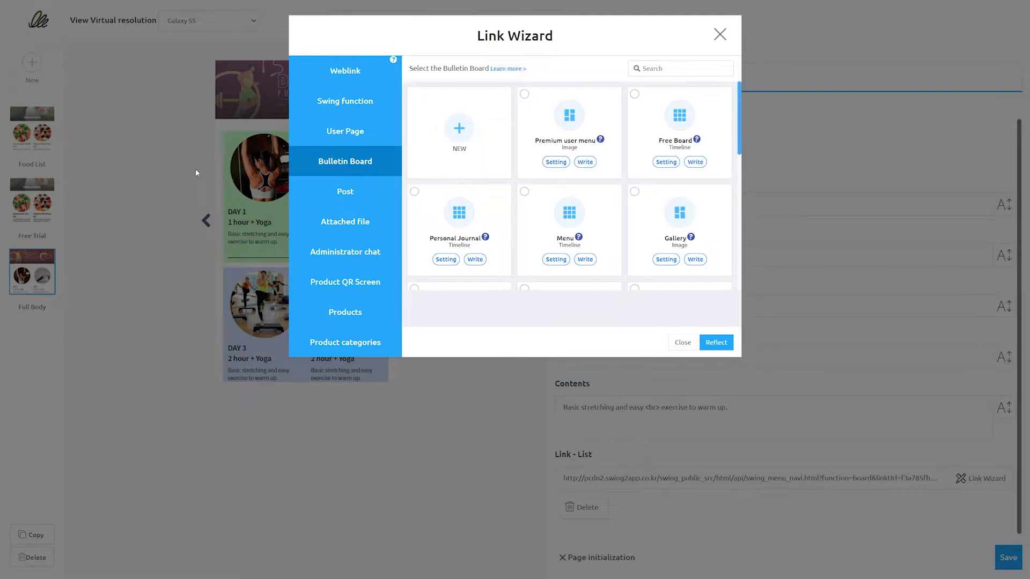
- Link the DAY 1 item to the Free Trial bulletin board and save the Full Body page
{"action": "left_click", "coordinate": [344, 191]}
{"action": "left_click", "coordinate": [343, 163]}
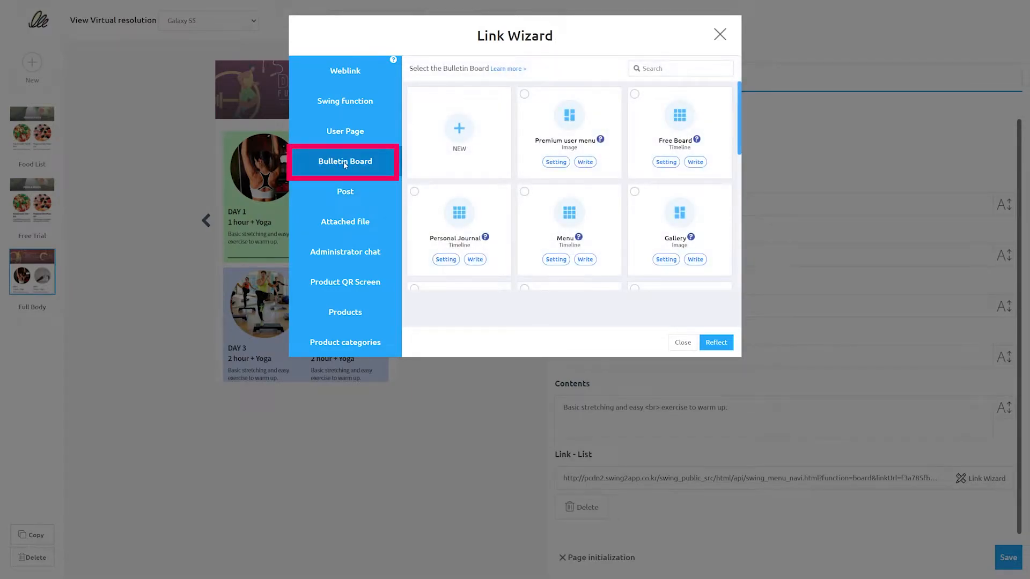
{"action": "scroll", "coordinate": [519, 182], "scroll_direction": "down", "scroll_amount": 4}
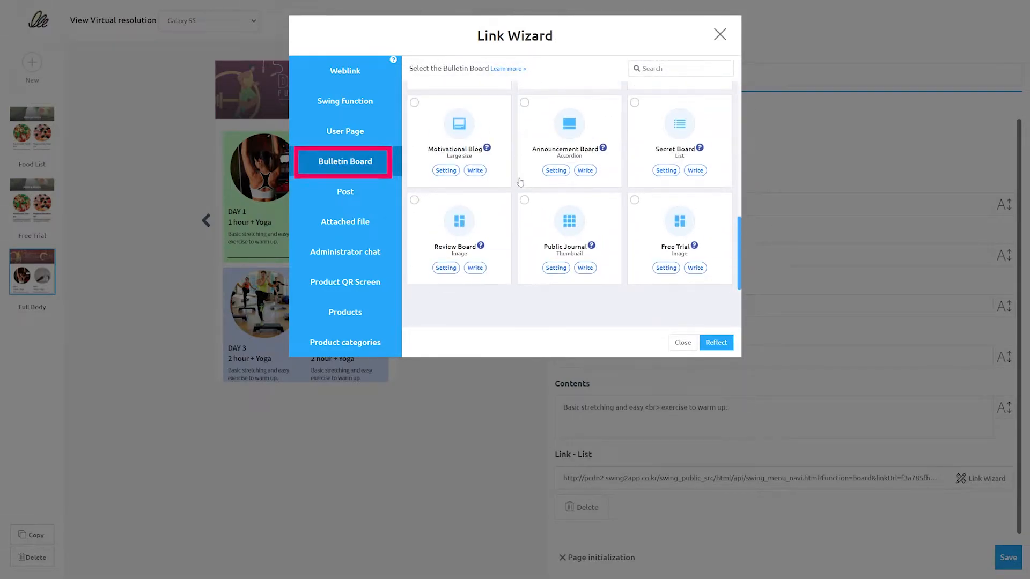
{"action": "left_click", "coordinate": [672, 248]}
{"action": "left_click", "coordinate": [724, 341]}
{"action": "left_click", "coordinate": [1008, 557]}
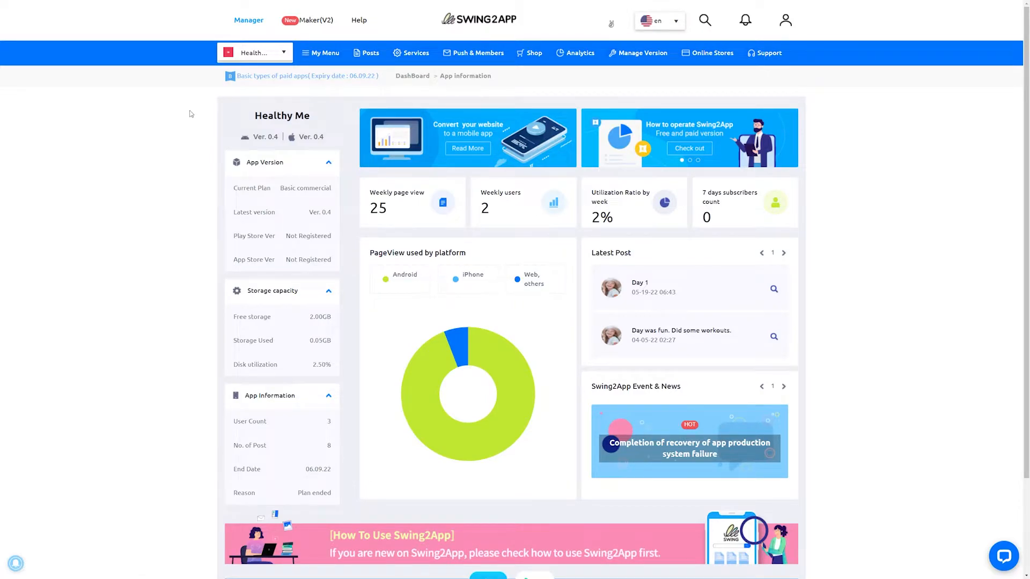
- Start another bulletin board named and described as "10 Minutes Workout", with Customize as its service purpose
{"action": "mouse_move", "coordinate": [407, 54]}
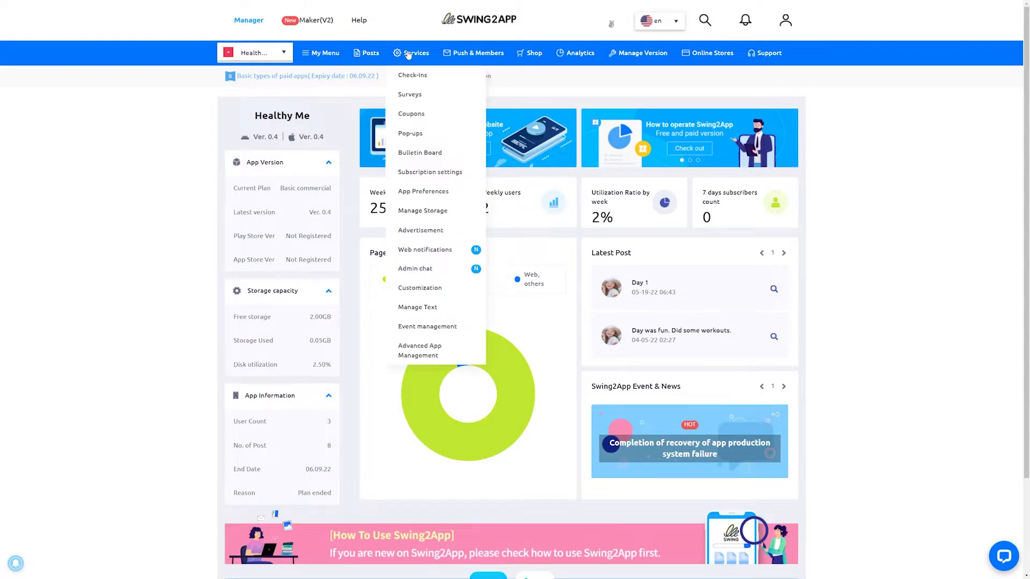
{"action": "left_click", "coordinate": [454, 155]}
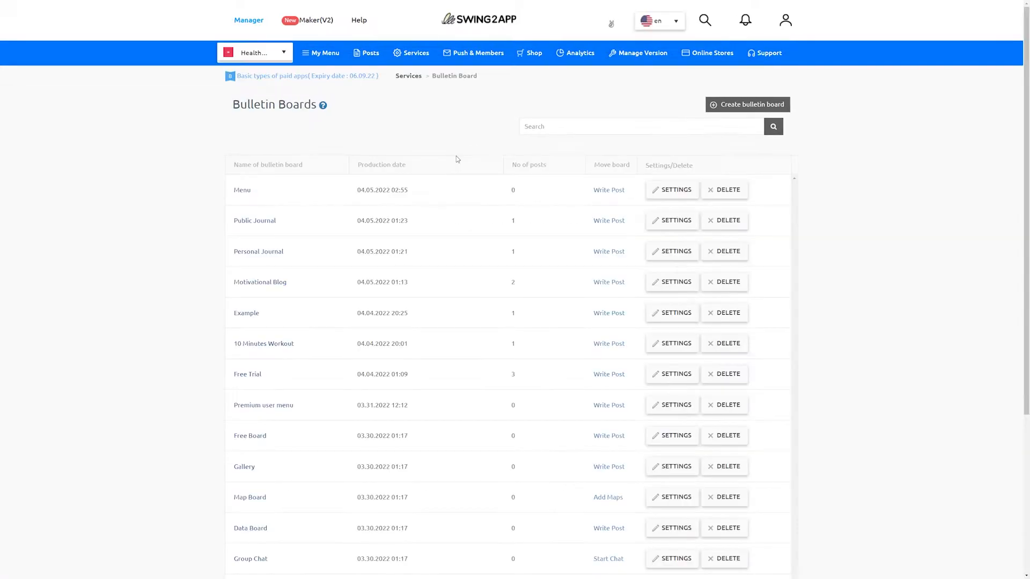
{"action": "left_click", "coordinate": [739, 105]}
{"action": "left_click_drag", "start_coordinate": [443, 114], "coordinate": [378, 115]}
{"action": "key", "text": "ctrl+c"}
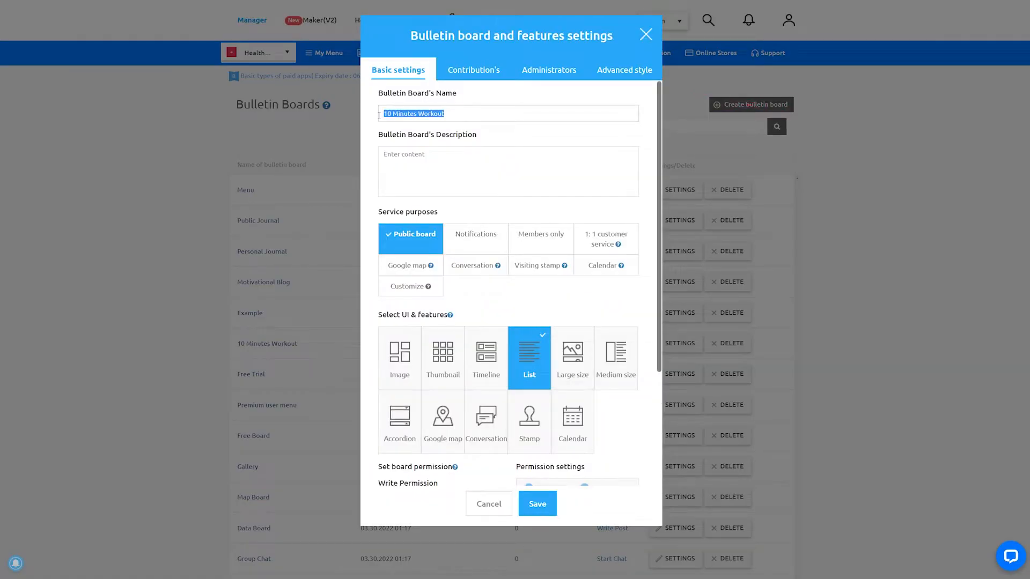
{"action": "left_click", "coordinate": [421, 166]}
{"action": "key", "text": "ctrl+v"}
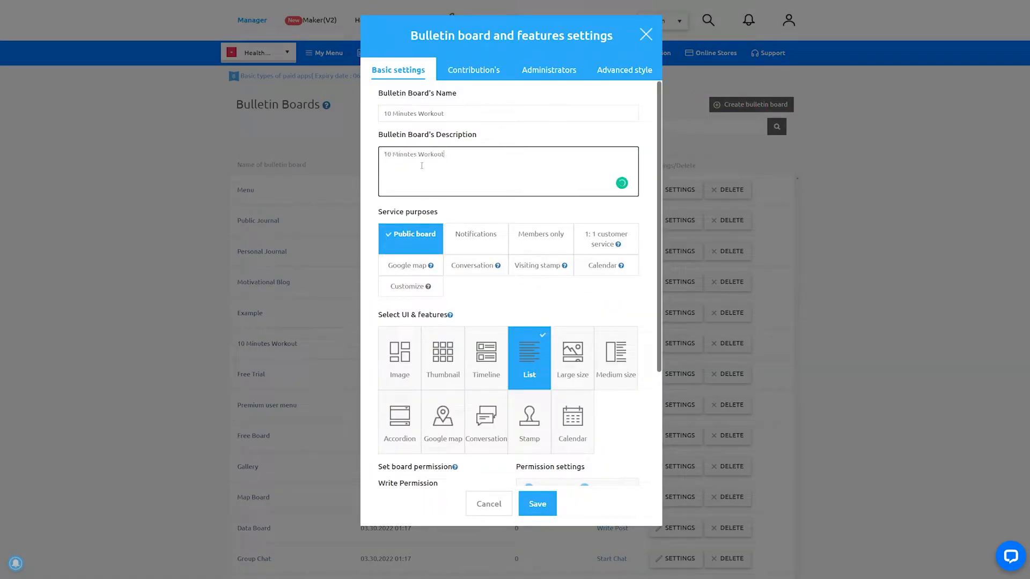
{"action": "left_click", "coordinate": [402, 294]}
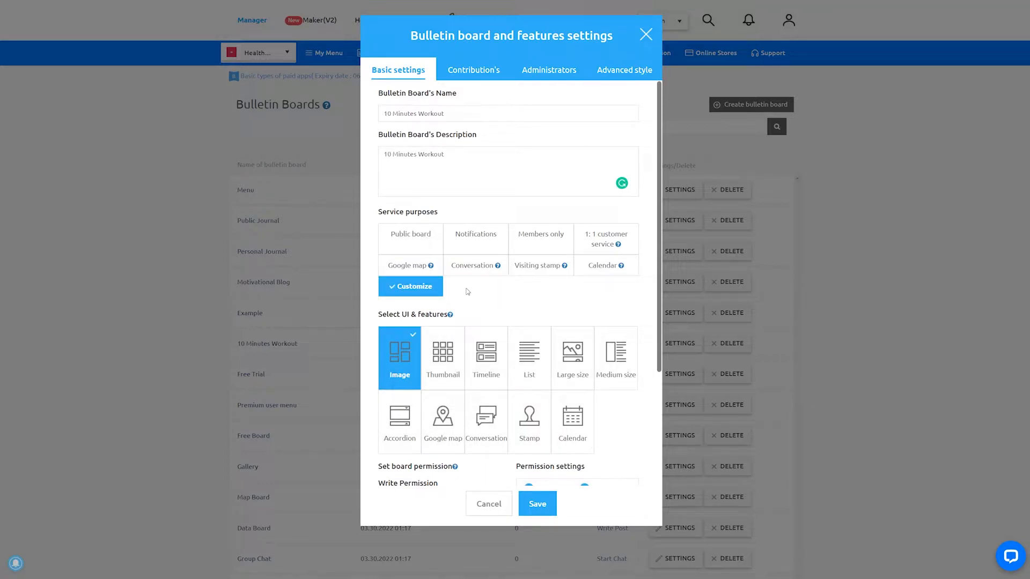
- Give the 10 Minutes Workout board the Large size layout and set its write permission to ADMIN(ADMIN)
{"action": "scroll", "coordinate": [467, 291], "scroll_direction": "down", "scroll_amount": 3}
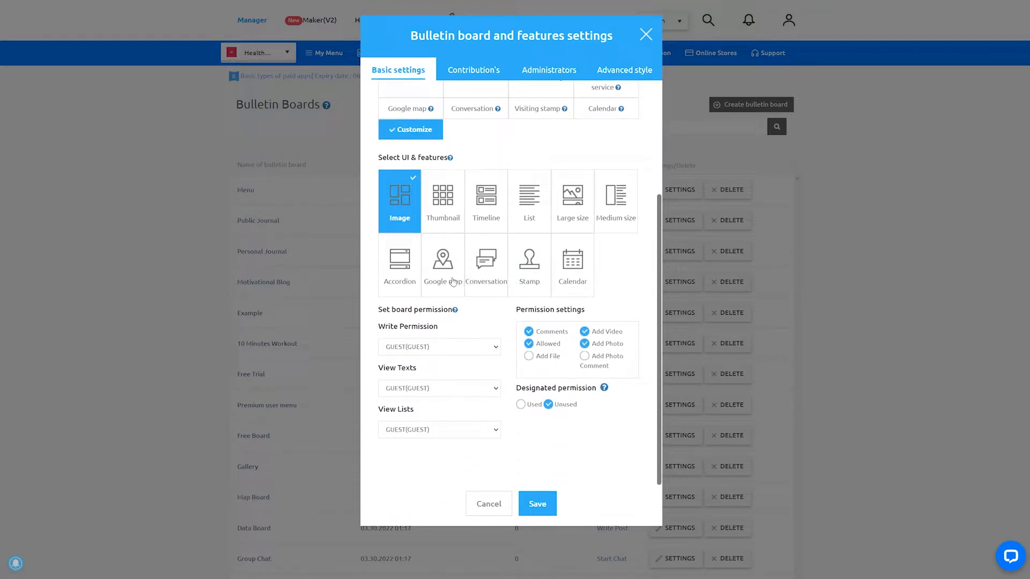
{"action": "left_click", "coordinate": [578, 210]}
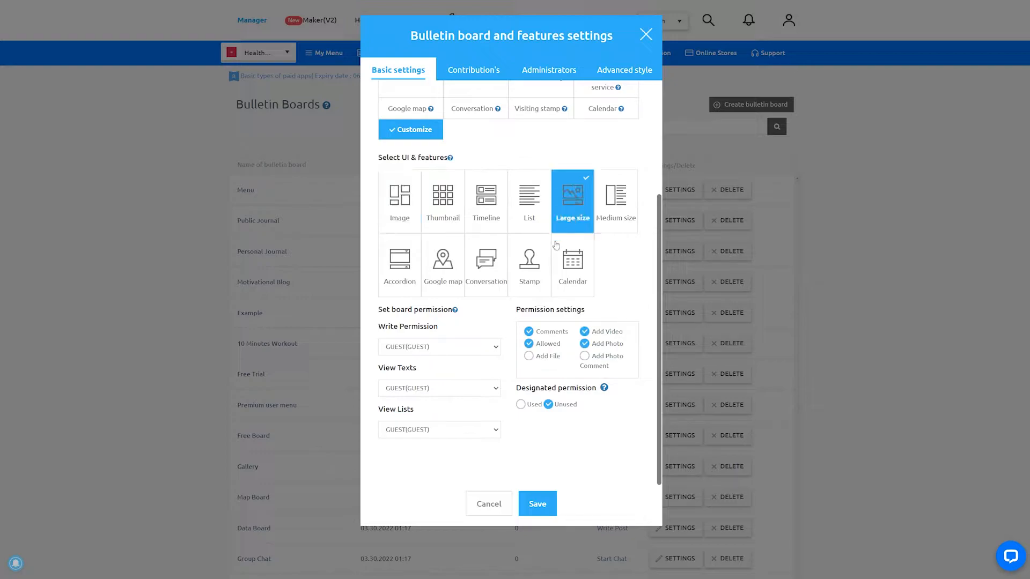
{"action": "left_click", "coordinate": [489, 347]}
{"action": "left_click", "coordinate": [483, 358]}
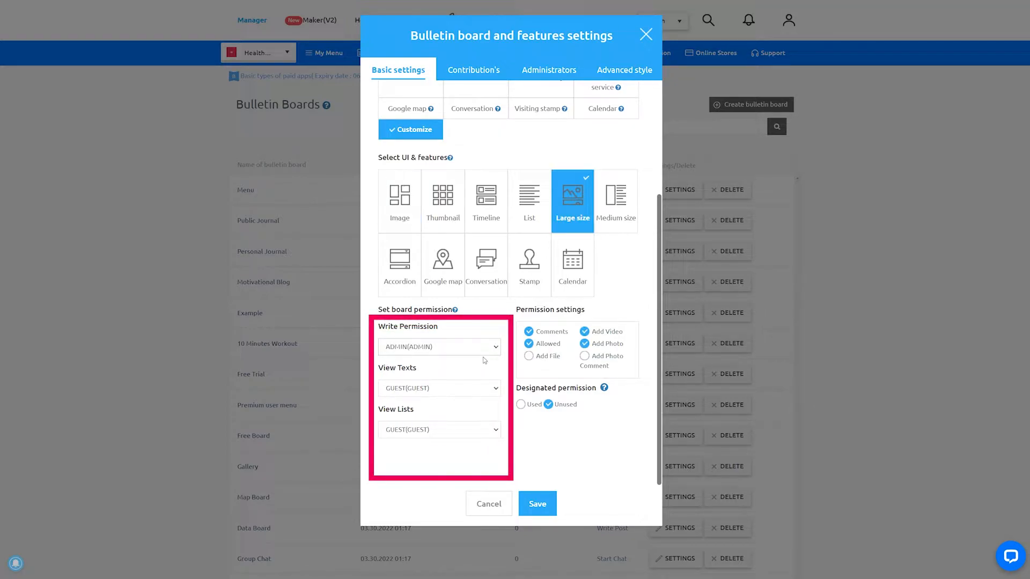
- Set the board's text viewing to Paid user(8 grade), choose its list viewing, and save it with designated permission set to Used
{"action": "left_click", "coordinate": [486, 389]}
{"action": "left_click", "coordinate": [460, 414]}
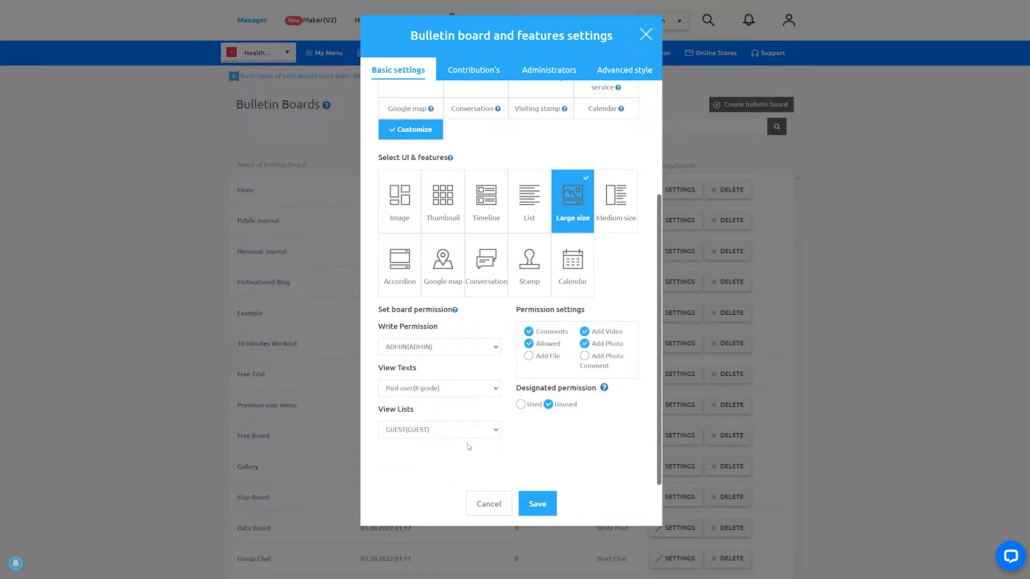
{"action": "left_click", "coordinate": [460, 455]}
{"action": "left_click", "coordinate": [520, 404]}
{"action": "left_click", "coordinate": [537, 504]}
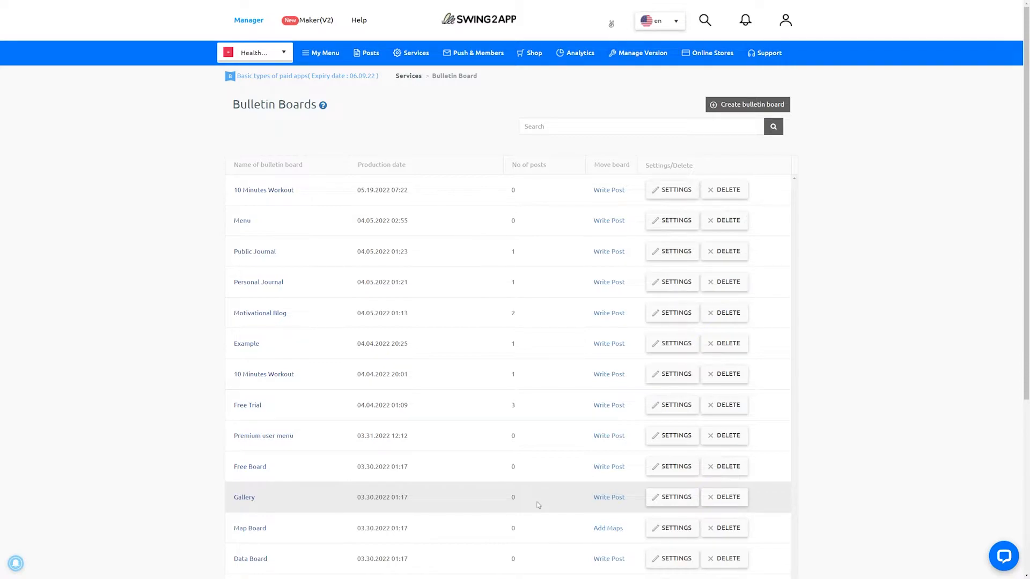
- Start an HTML Editor post titled "10 minute tutorial monday" on the 10 Minutes Workout board, using its first image as the thumbnail
{"action": "left_click", "coordinate": [610, 405]}
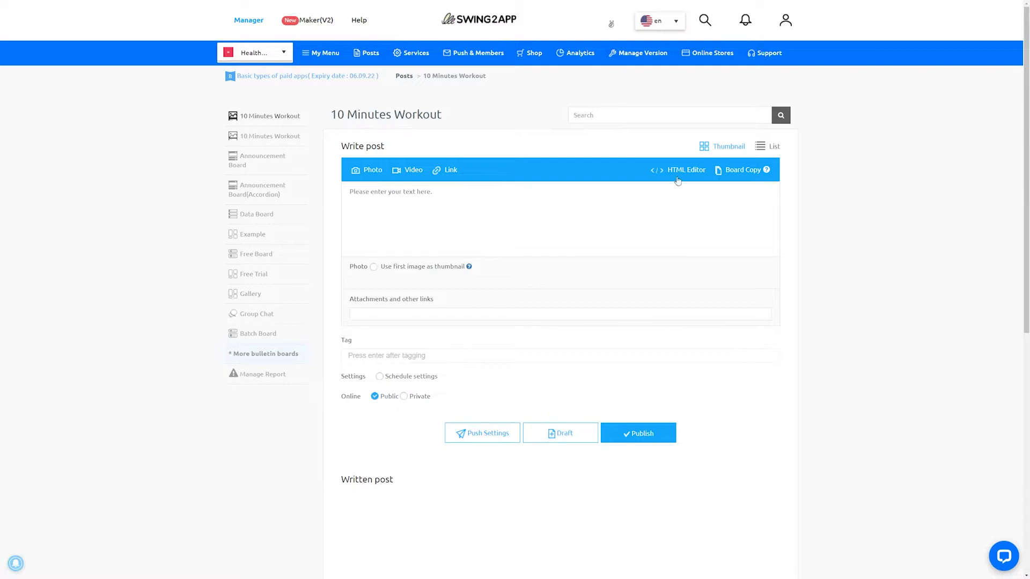
{"action": "left_click", "coordinate": [678, 171]}
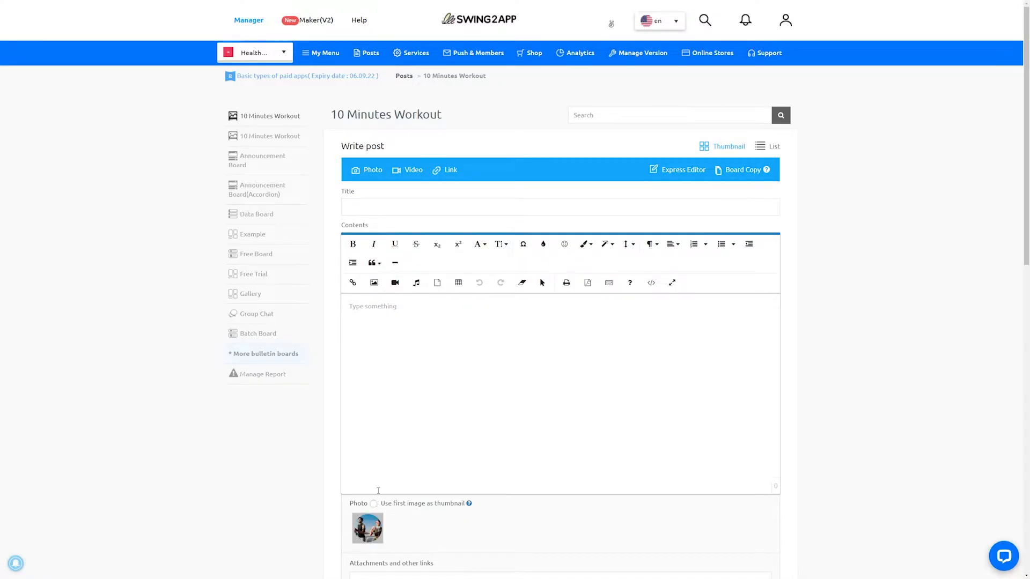
{"action": "left_click", "coordinate": [373, 503]}
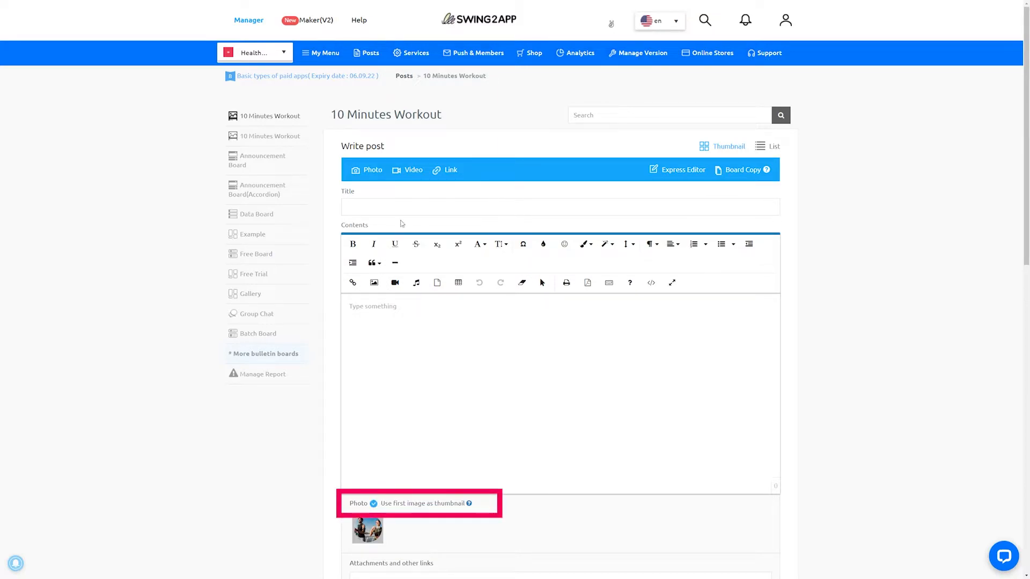
{"action": "left_click", "coordinate": [379, 305]}
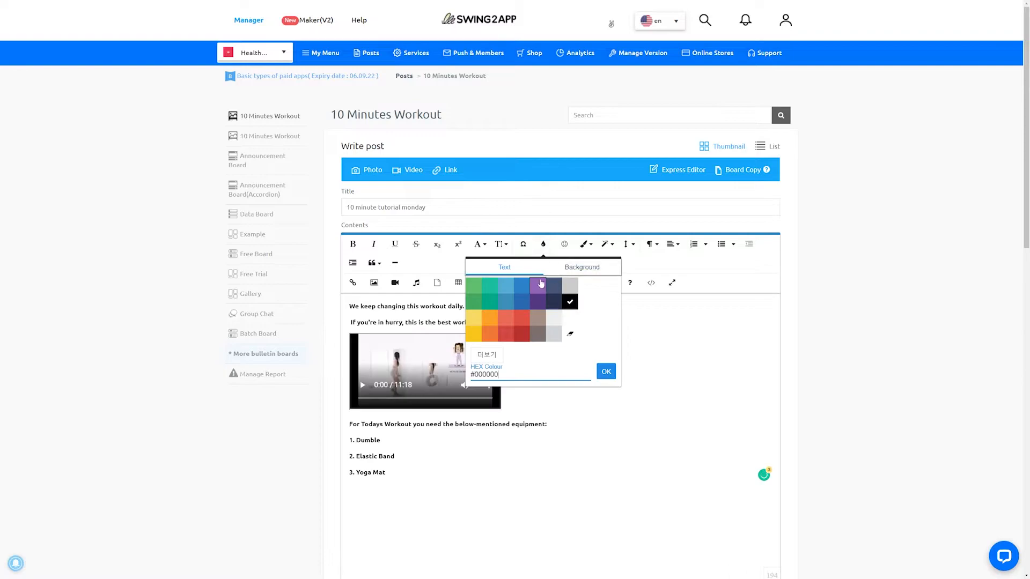
- Publish the post with the daily workout text, its video and the equipment list of Dumble, Elastic Band and Yoga Mat
{"action": "left_click", "coordinate": [605, 370]}
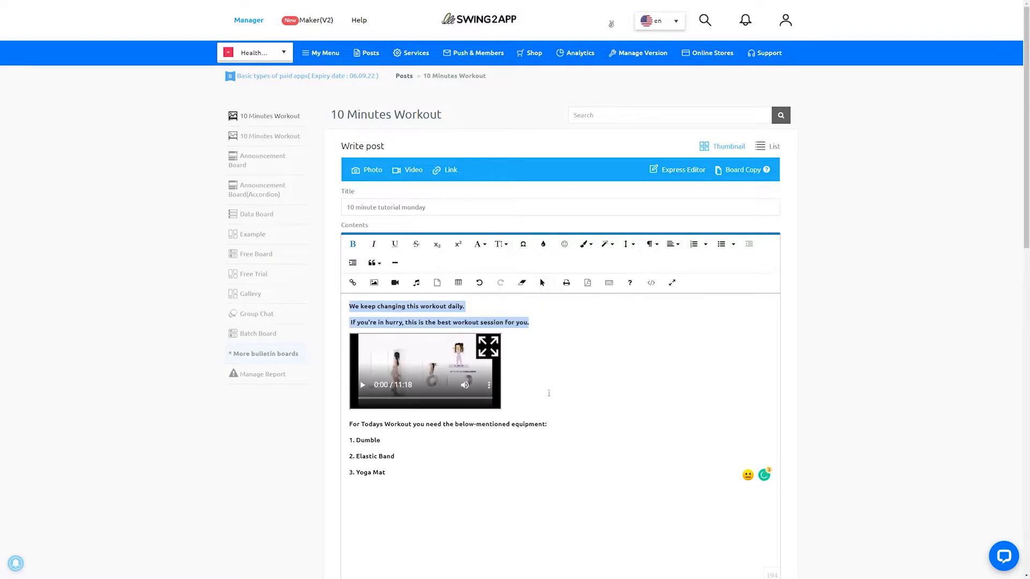
{"action": "scroll", "coordinate": [555, 403], "scroll_direction": "down", "scroll_amount": 5}
{"action": "left_click", "coordinate": [635, 519]}
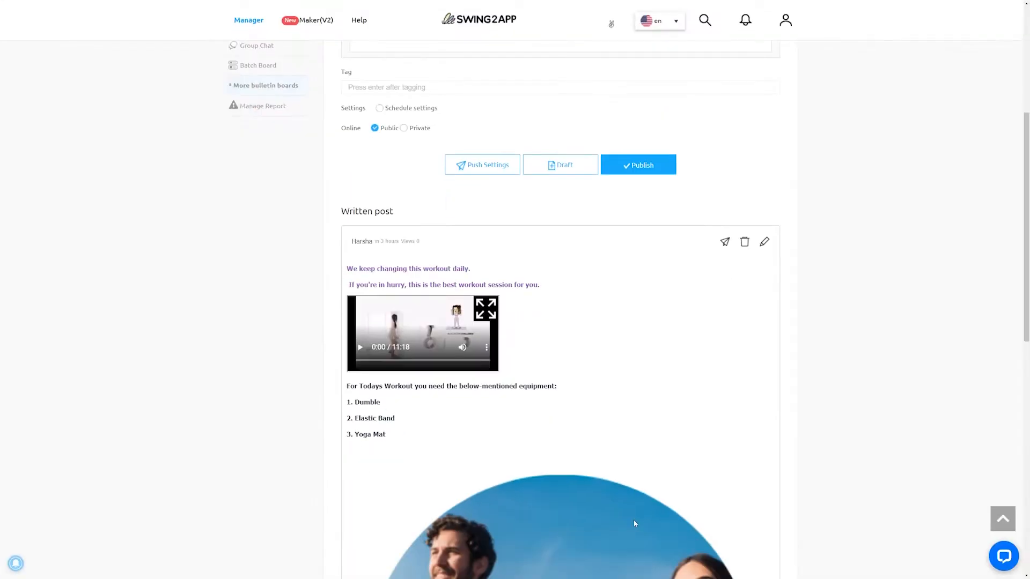
{"action": "scroll", "coordinate": [635, 524], "scroll_direction": "down", "scroll_amount": 4}
{"action": "scroll", "coordinate": [635, 524], "scroll_direction": "up", "scroll_amount": 2}
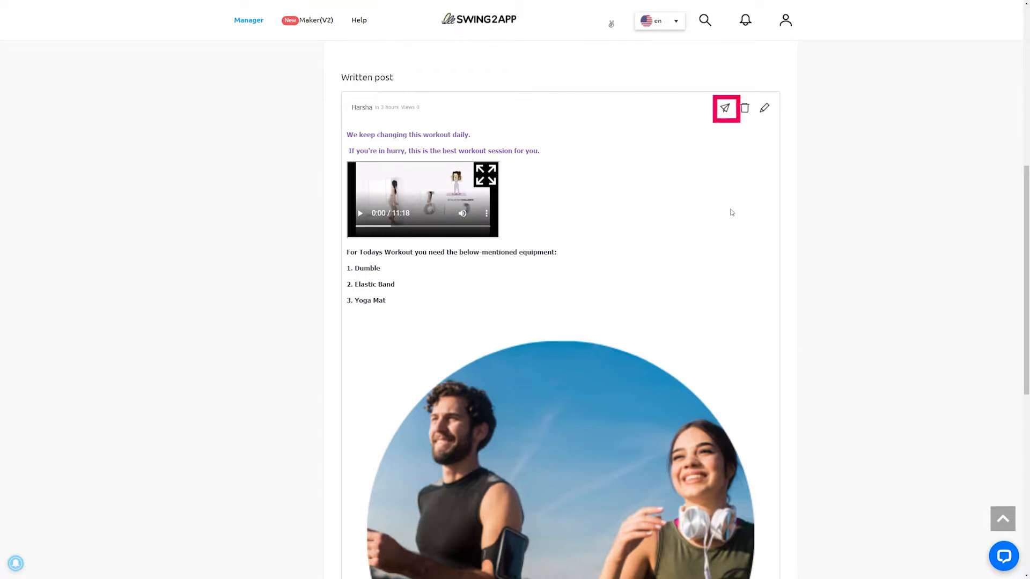
- Examine the published post's push notification options with all users as recipients, and leave them without sending
{"action": "left_click", "coordinate": [726, 107]}
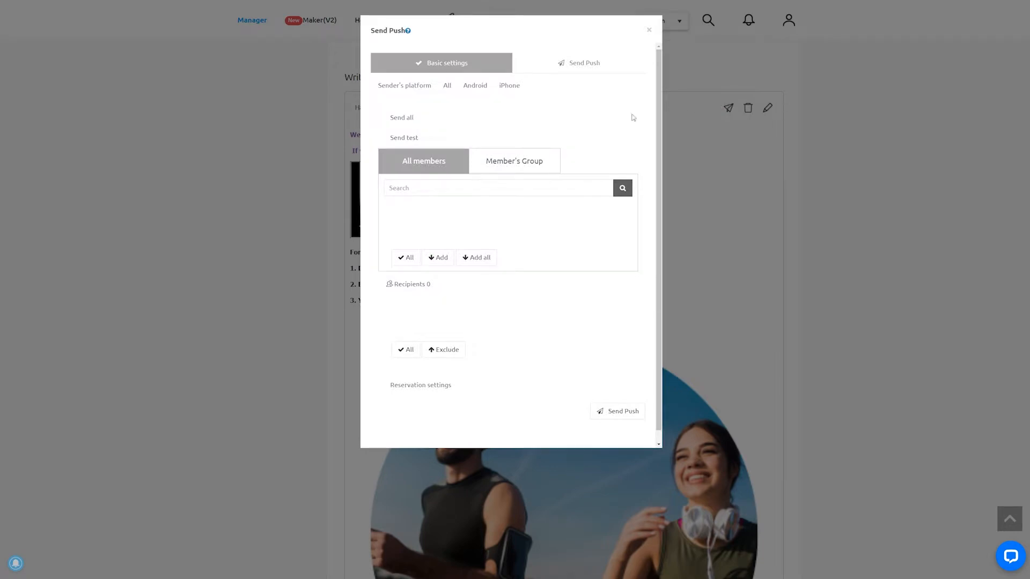
{"action": "left_click", "coordinate": [407, 123]}
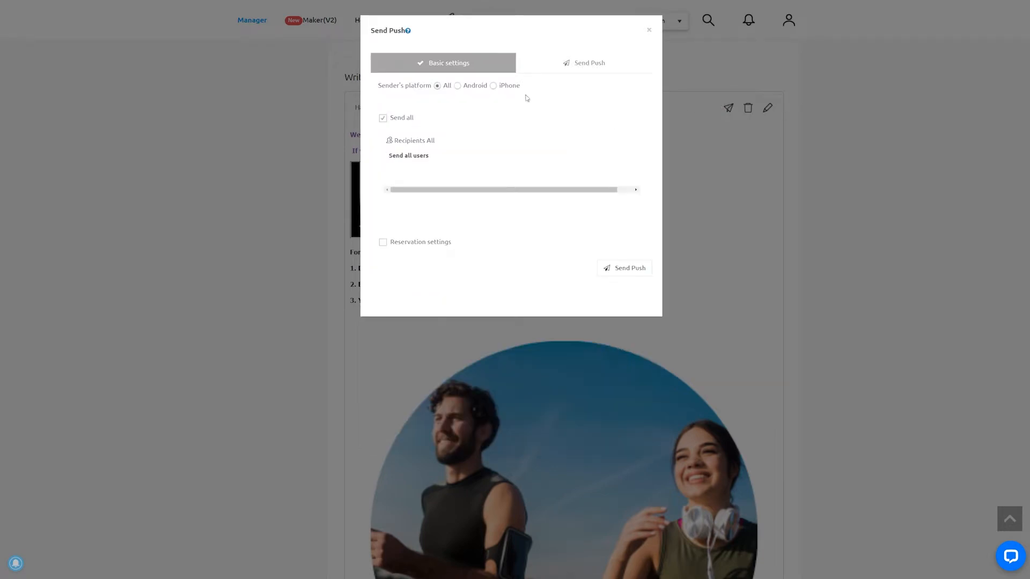
{"action": "left_click", "coordinate": [590, 65]}
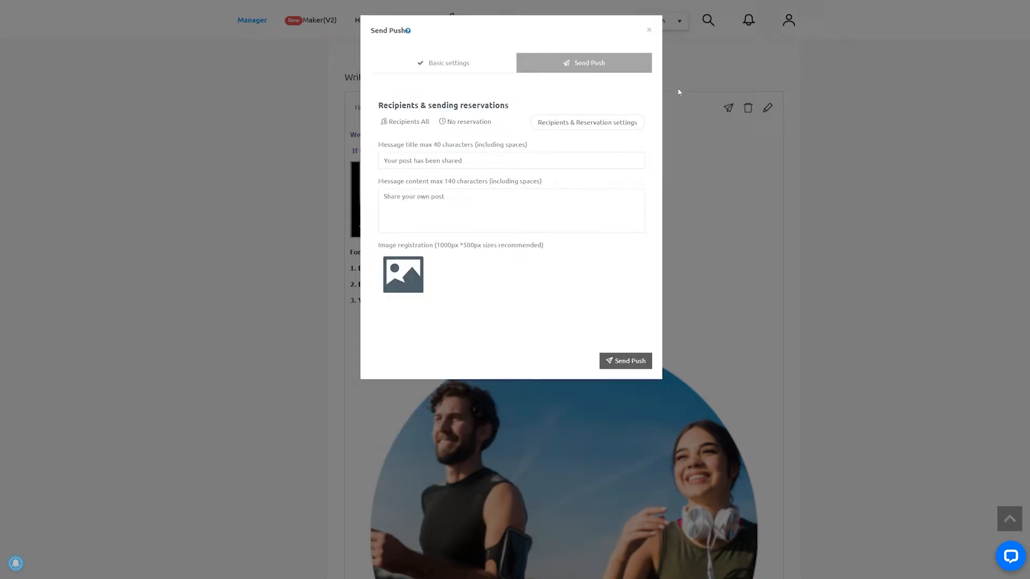
{"action": "left_click", "coordinate": [649, 31]}
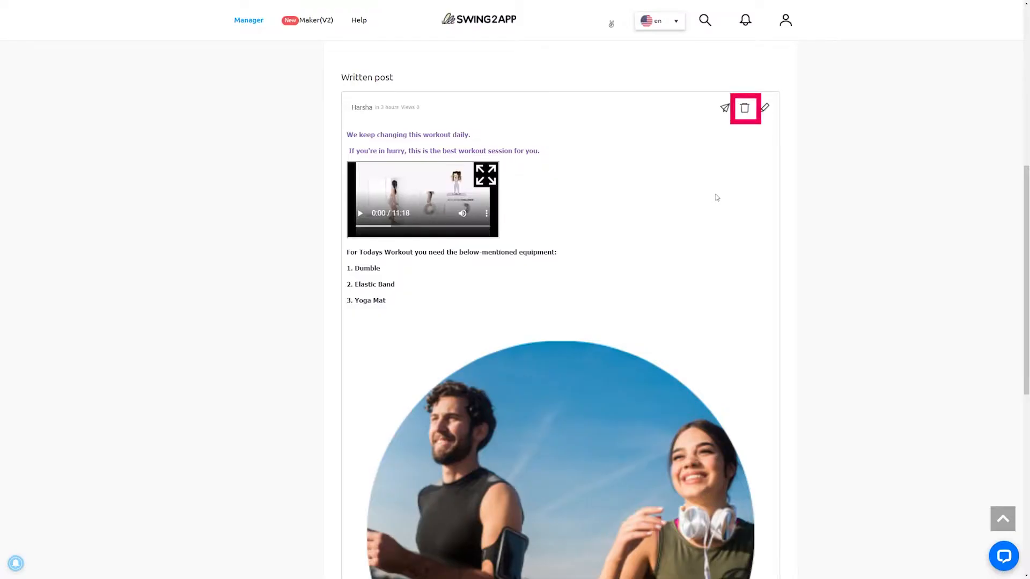
- Try to delete the published post from the 10 Minutes Workout board
{"action": "left_click", "coordinate": [747, 108]}
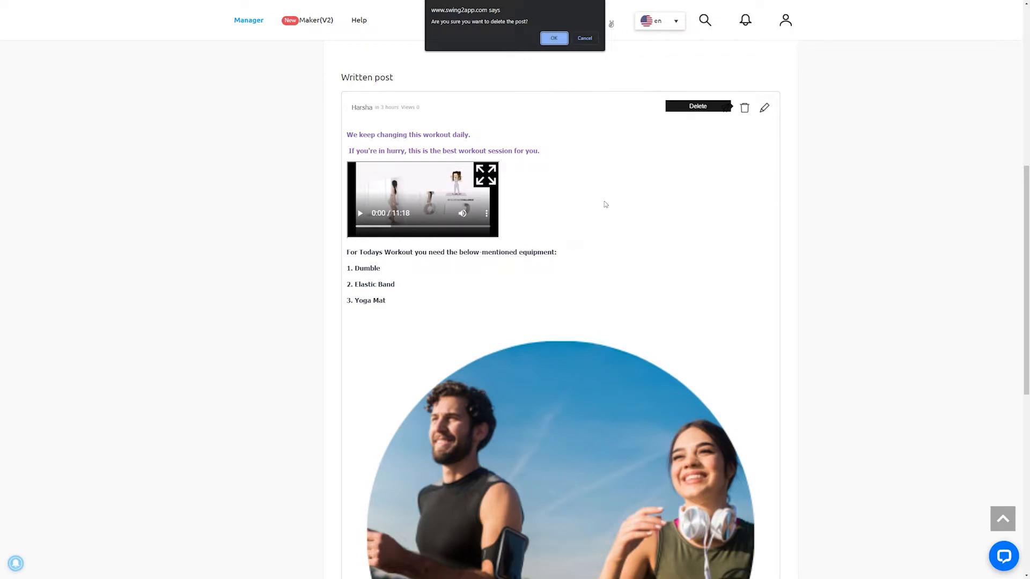
{"action": "key", "text": "Return"}
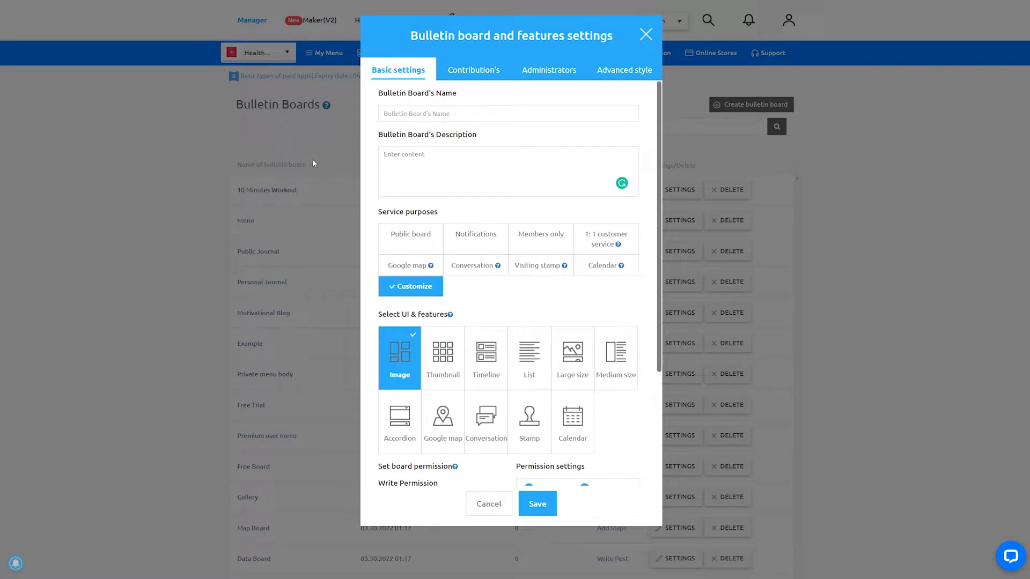
- Name and describe a new bulletin board as "Private menu body", with Customize as its service purpose
{"action": "left_click", "coordinate": [398, 113]}
{"action": "type", "text": "Private menu body"}
{"action": "left_click", "coordinate": [399, 161]}
{"action": "type", "text": "Private menu body"}
{"action": "left_click", "coordinate": [405, 242]}
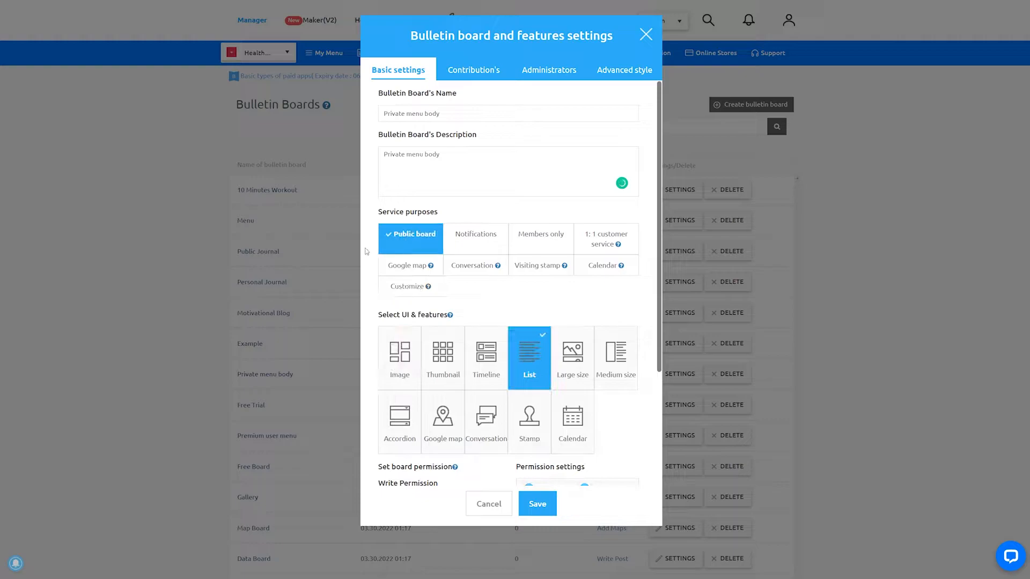
{"action": "left_click", "coordinate": [398, 287]}
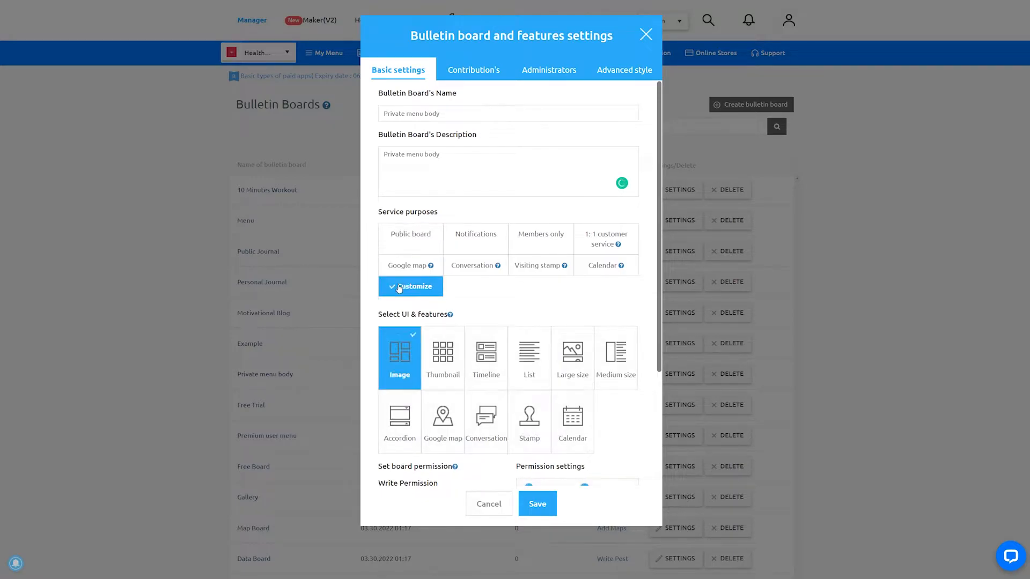
- Set writing to ADMIN(ADMIN), viewing texts and lists to Paid user(8 grade), and save the board with designated permission set to Used
{"action": "scroll", "coordinate": [399, 288], "scroll_direction": "down", "scroll_amount": 3}
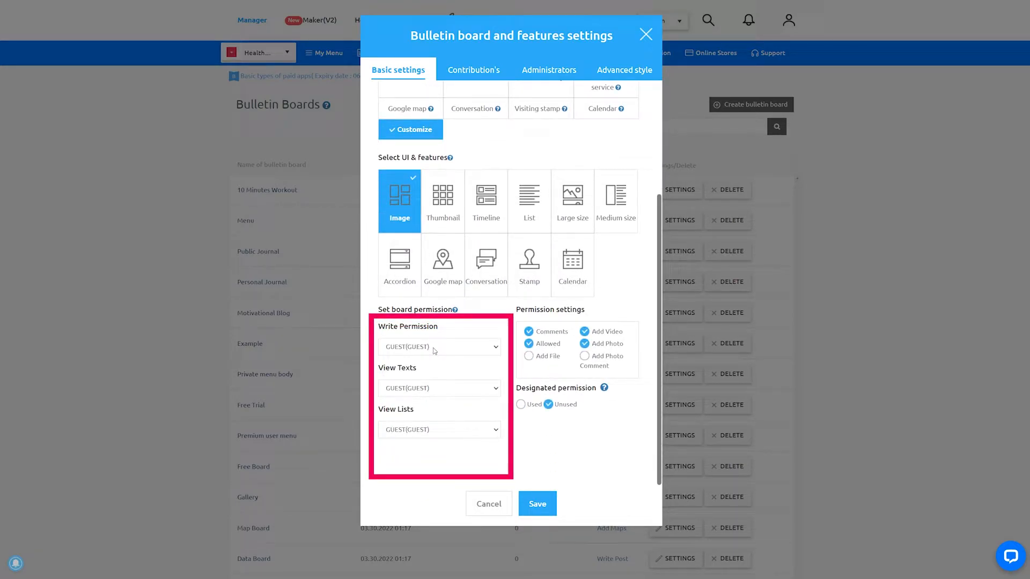
{"action": "left_click", "coordinate": [429, 363]}
{"action": "left_click", "coordinate": [432, 391]}
{"action": "left_click", "coordinate": [431, 410]}
{"action": "left_click", "coordinate": [493, 429]}
{"action": "left_click", "coordinate": [441, 397]}
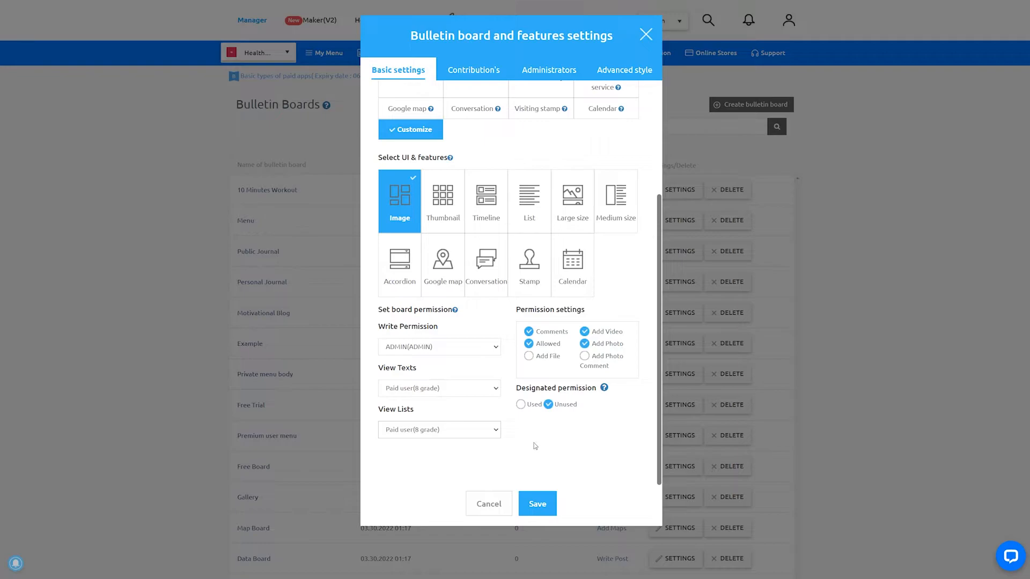
{"action": "left_click", "coordinate": [520, 405]}
{"action": "left_click", "coordinate": [550, 493]}
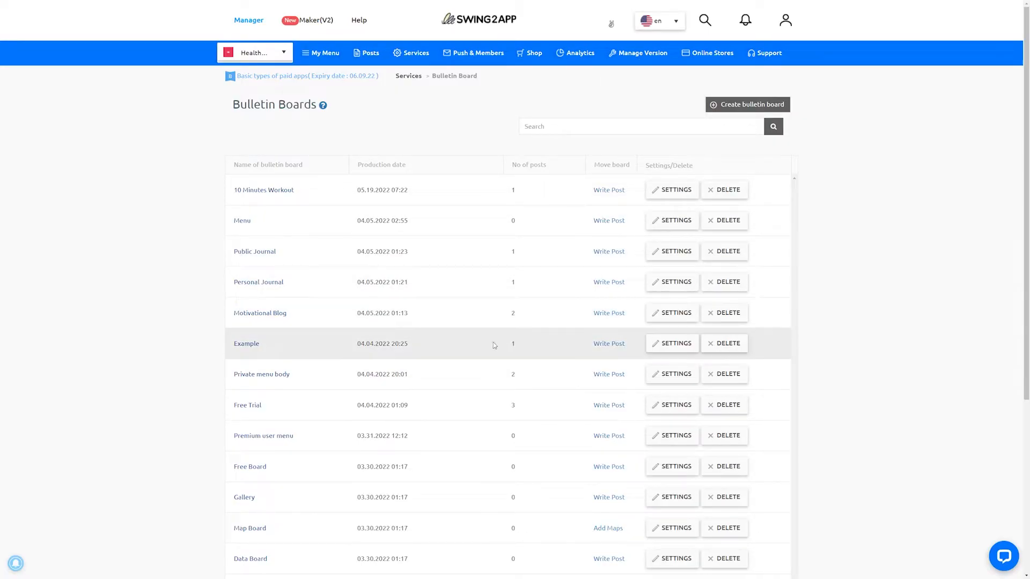
- Add a "10 minute body workout." post with a video upload on the Private menu body board
{"action": "left_click", "coordinate": [608, 378]}
{"action": "left_click", "coordinate": [404, 174]}
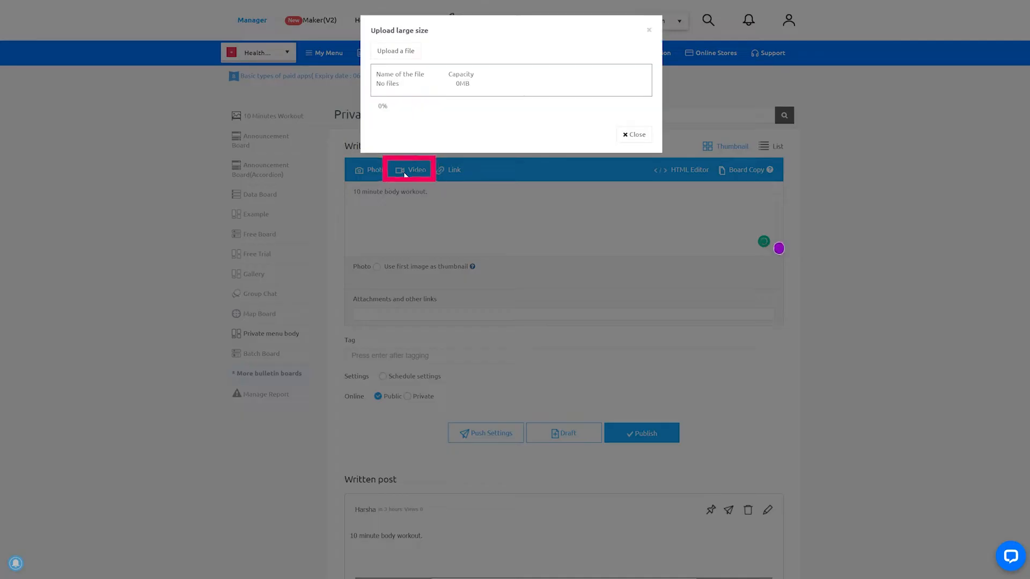
{"action": "left_click", "coordinate": [416, 57]}
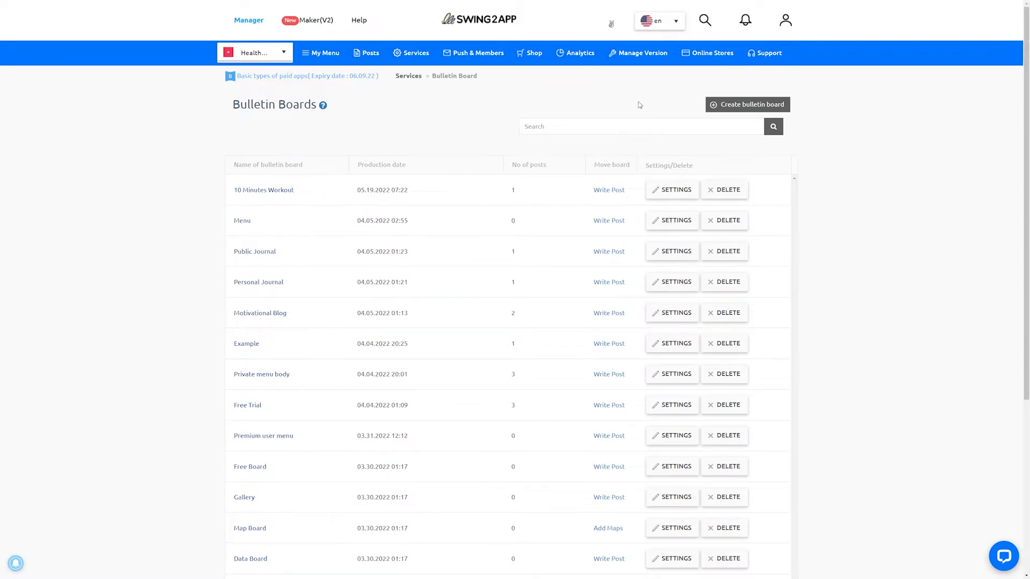
- Start another bulletin board named and described as "Motivational Blog", with Customize as its service purpose
{"action": "left_click", "coordinate": [726, 104]}
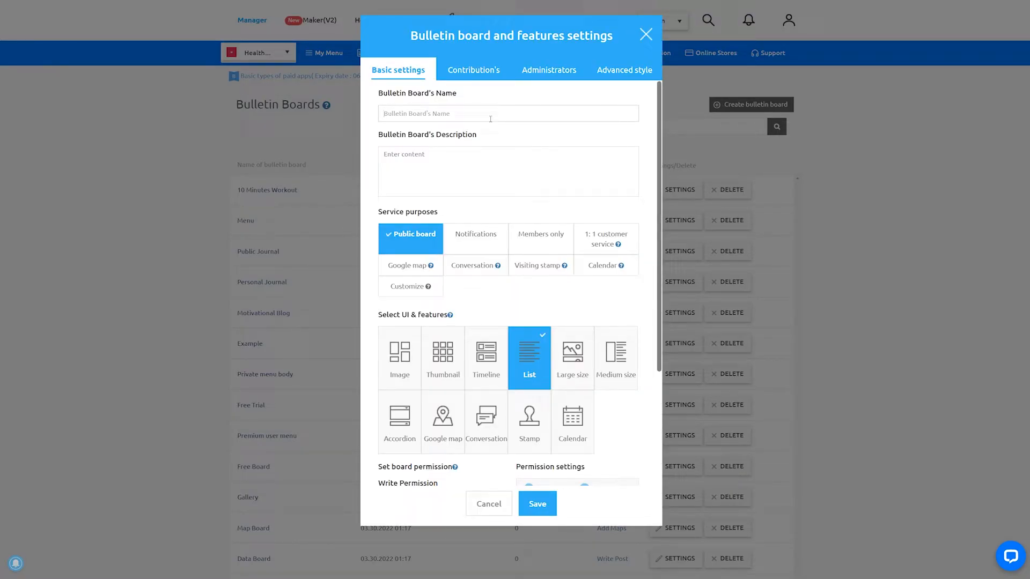
{"action": "left_click", "coordinate": [403, 160]}
{"action": "left_click", "coordinate": [409, 113]}
{"action": "type", "text": "Motivational Blog"}
{"action": "left_click", "coordinate": [397, 159]}
{"action": "type", "text": "Motivational Blog"}
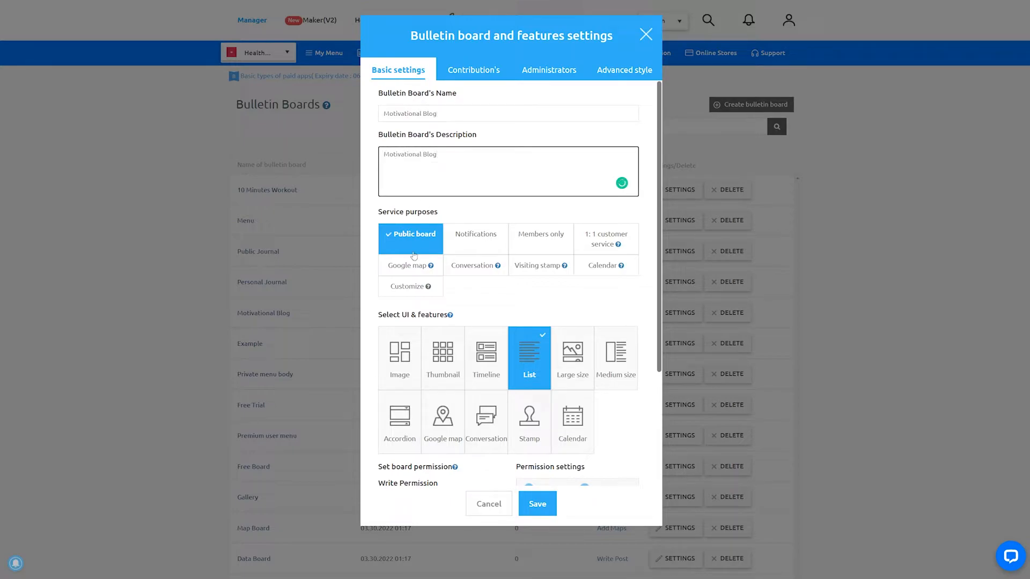
{"action": "left_click", "coordinate": [403, 292]}
- Choose the Timeline layout for the Motivational Blog board
{"action": "scroll", "coordinate": [551, 270], "scroll_direction": "down", "scroll_amount": 3}
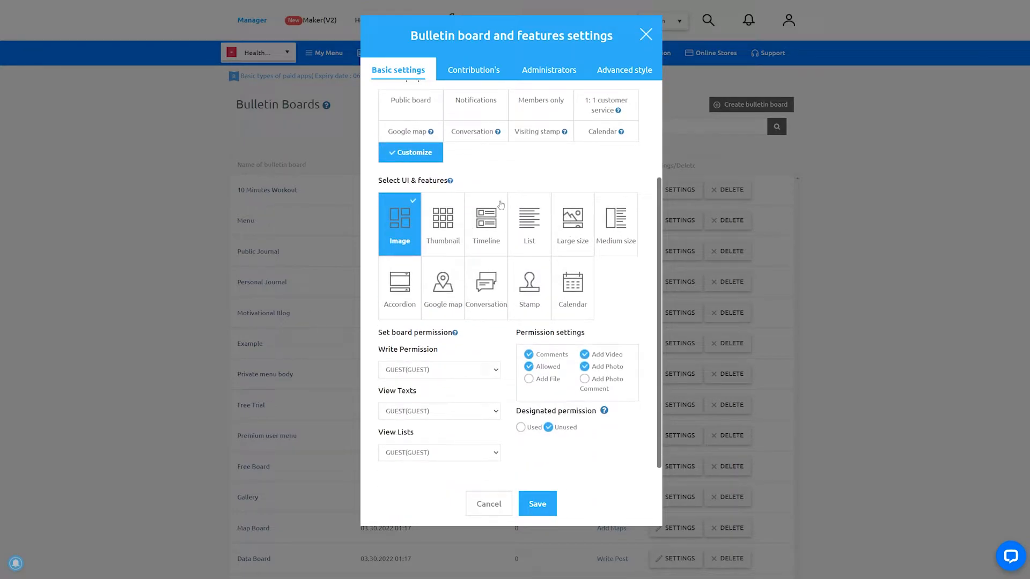
{"action": "left_click", "coordinate": [569, 221]}
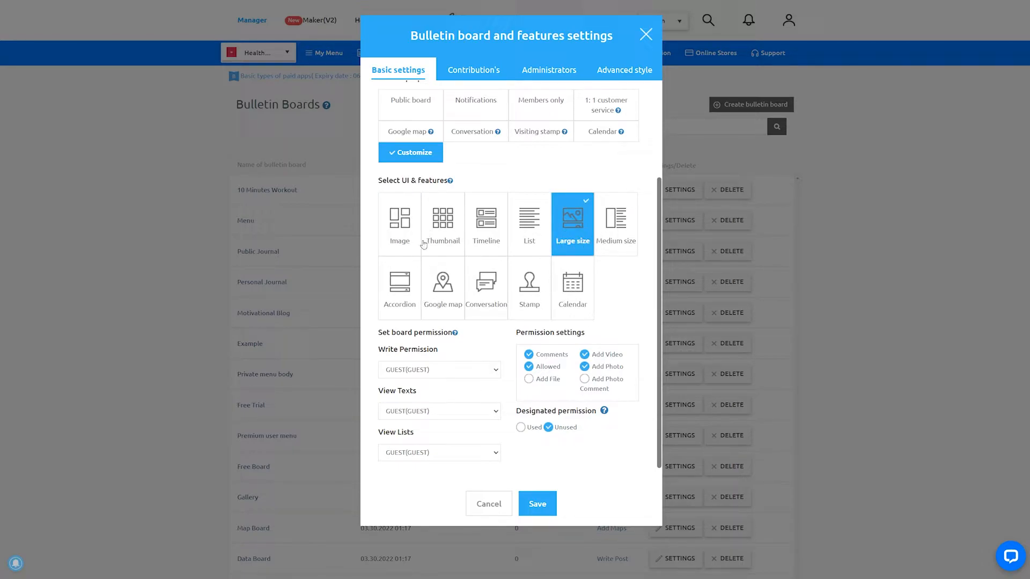
{"action": "left_click", "coordinate": [487, 223]}
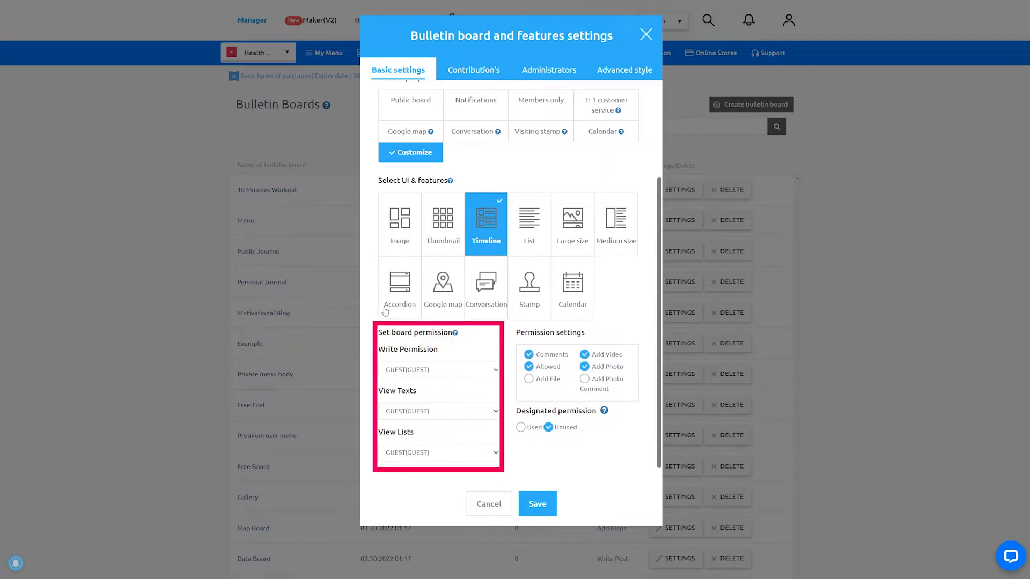
- Set writing to ADMIN(ADMIN), viewing texts and lists to USER(USER), and save the board with designated permission set to Used
{"action": "scroll", "coordinate": [413, 345], "scroll_direction": "down", "scroll_amount": 1}
{"action": "left_click", "coordinate": [418, 344]}
{"action": "left_click", "coordinate": [419, 362]}
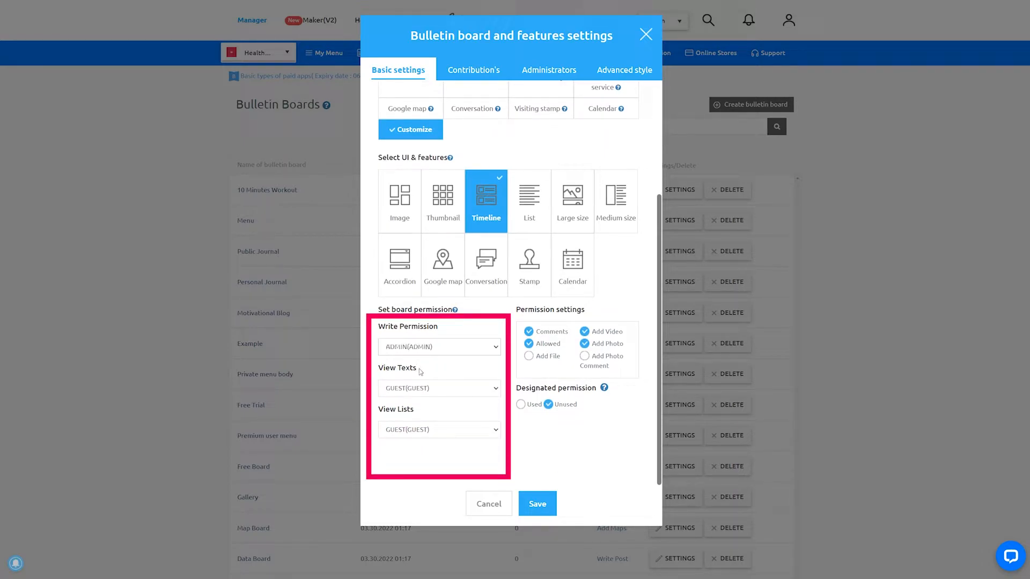
{"action": "left_click", "coordinate": [426, 420]}
{"action": "left_click", "coordinate": [432, 432]}
{"action": "left_click", "coordinate": [433, 463]}
{"action": "left_click", "coordinate": [521, 405]}
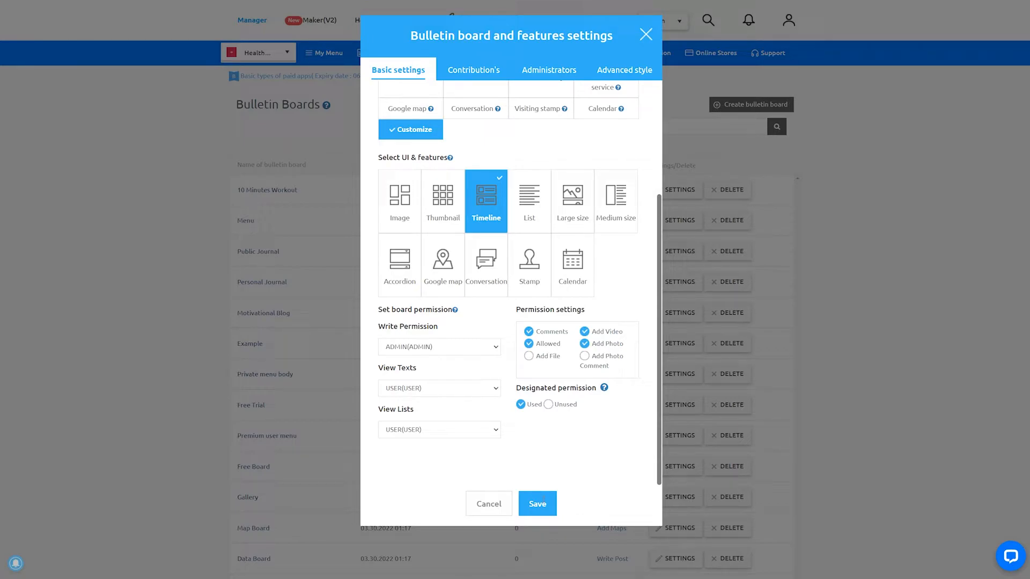
{"action": "left_click", "coordinate": [543, 503]}
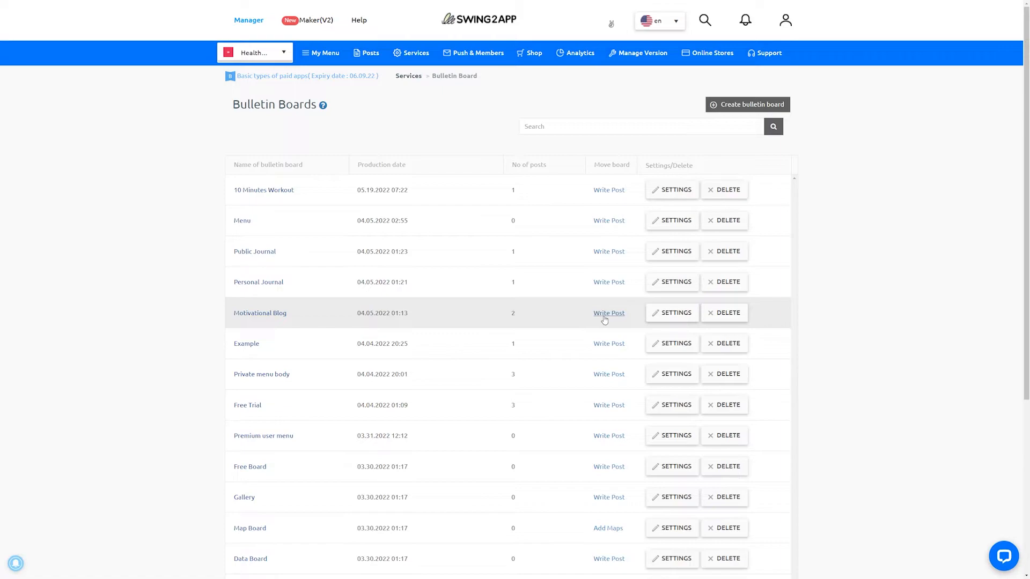
- Write an illustrated "Motivation Is The Key" post in HTML format on the Motivational Blog board and publish it
{"action": "left_click", "coordinate": [604, 321]}
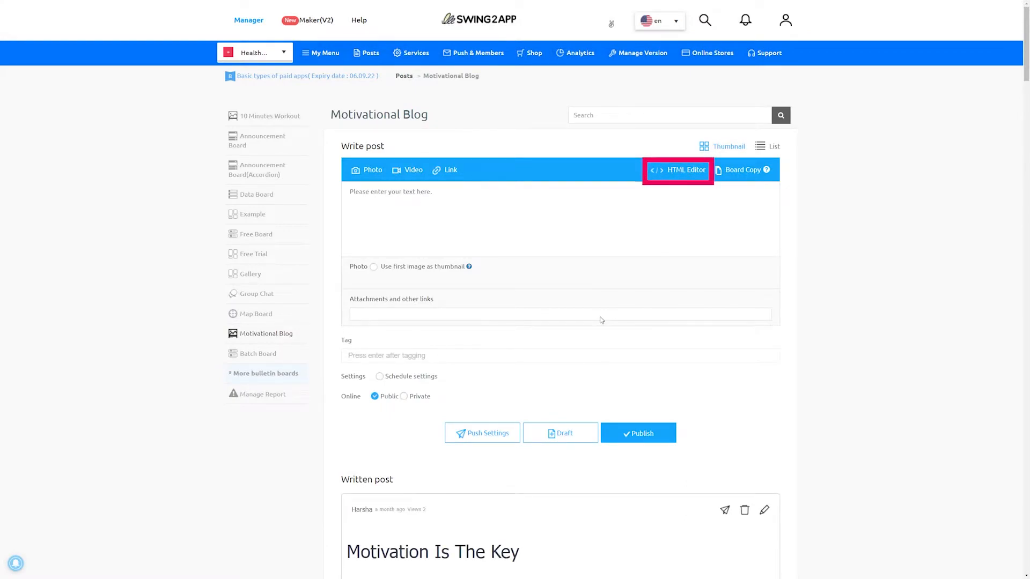
{"action": "left_click", "coordinate": [689, 178]}
{"action": "scroll", "coordinate": [365, 307], "scroll_direction": "down", "scroll_amount": 15}
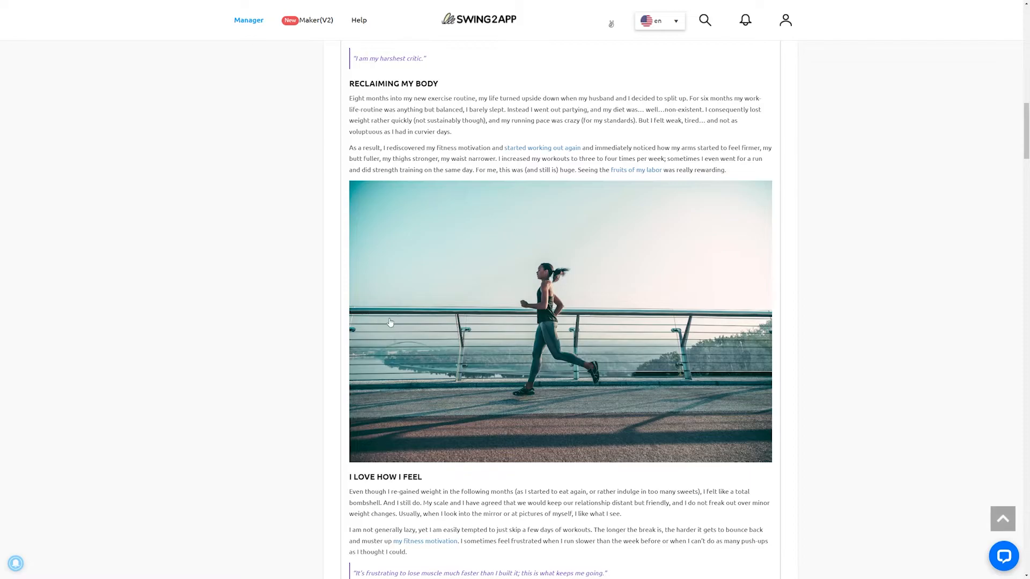
{"action": "scroll", "coordinate": [366, 308], "scroll_direction": "up", "scroll_amount": 15}
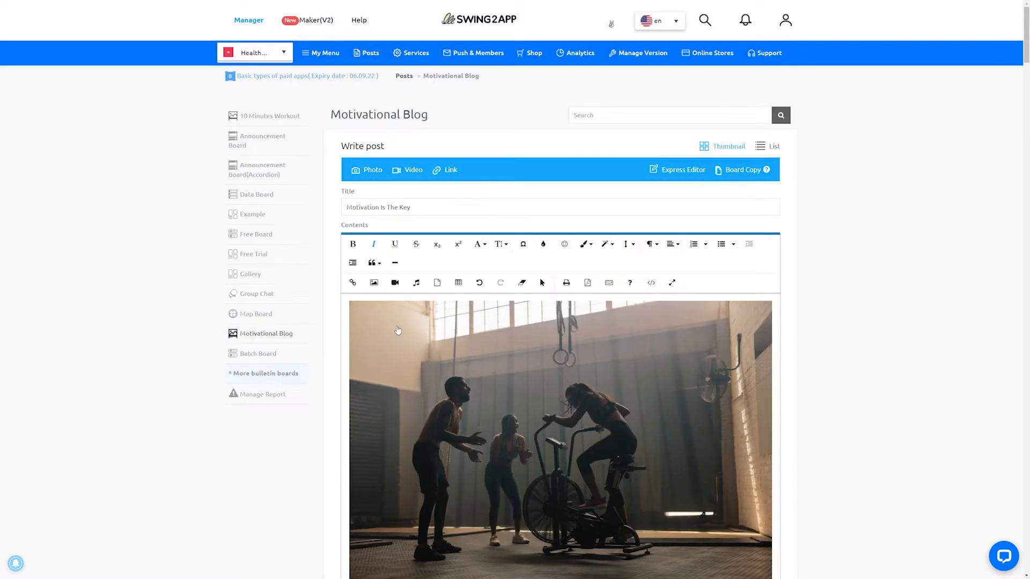
{"action": "scroll", "coordinate": [398, 330], "scroll_direction": "down", "scroll_amount": 15}
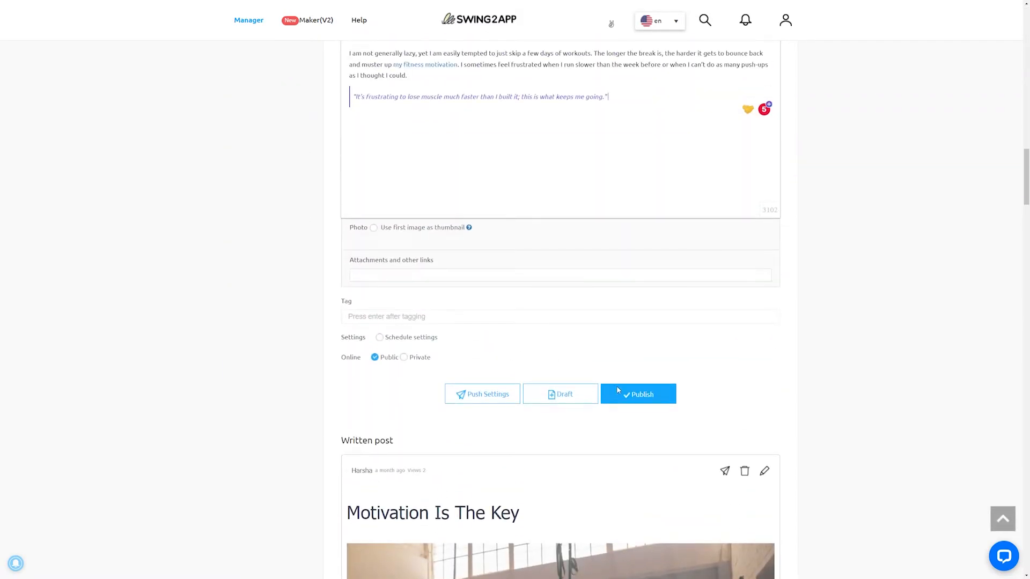
{"action": "left_click", "coordinate": [620, 394]}
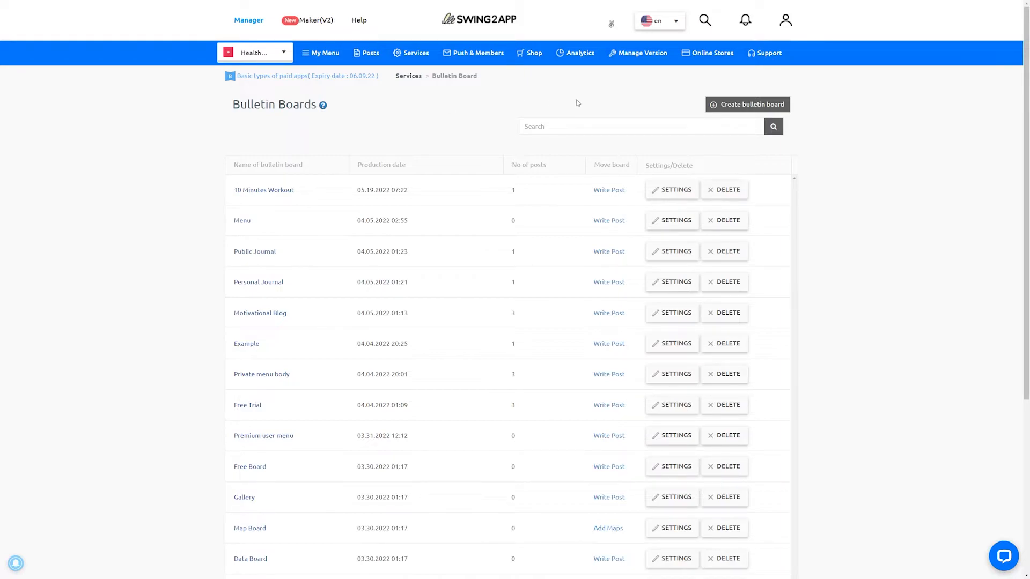
- Start another bulletin board named and described as "Personal Journal", with Customize as its service purpose and the Accordion layout
{"action": "left_click", "coordinate": [736, 105]}
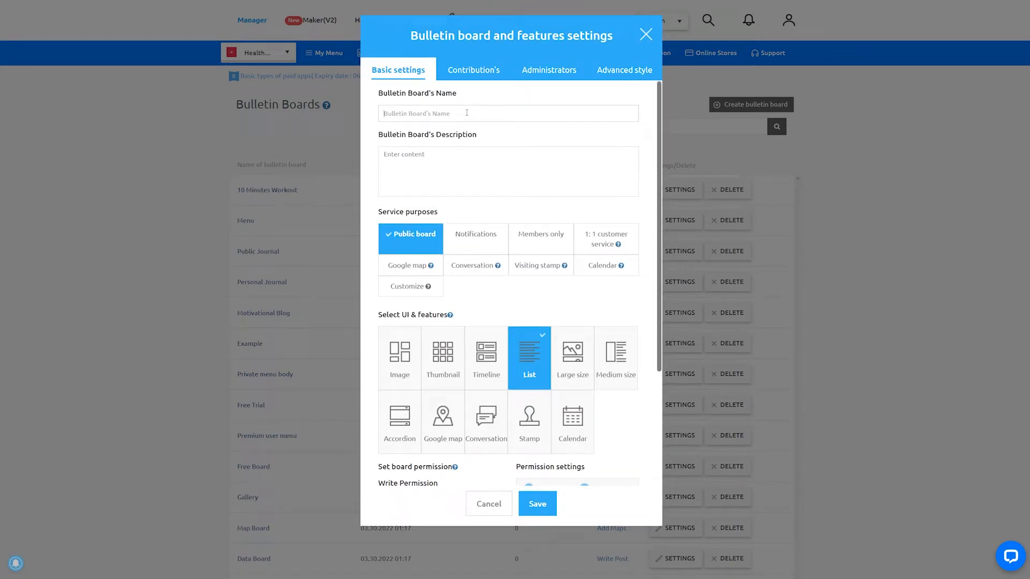
{"action": "left_click", "coordinate": [466, 112]}
{"action": "type", "text": "Personal Journal"}
{"action": "left_click", "coordinate": [436, 166]}
{"action": "type", "text": "Personal Journal"}
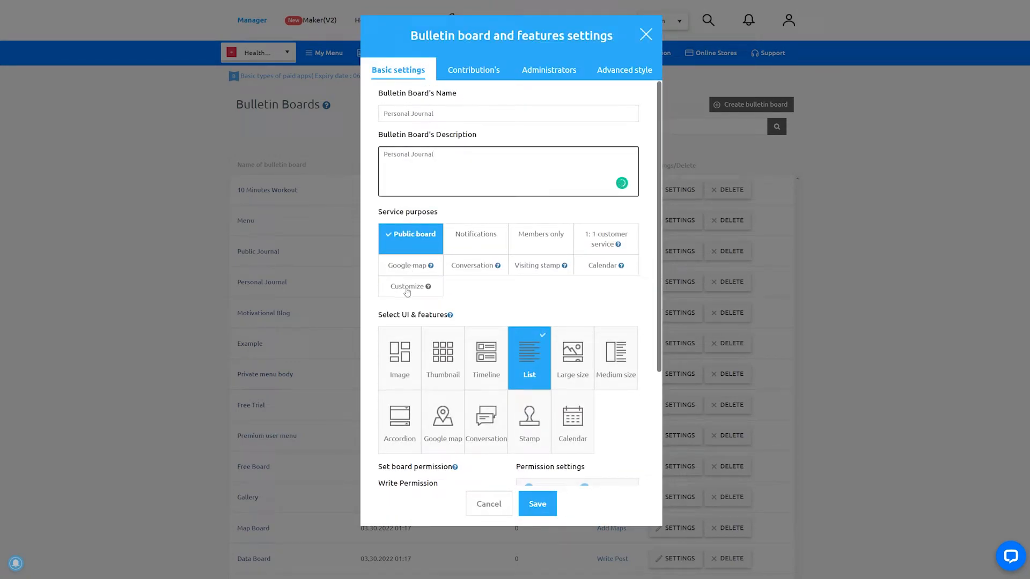
{"action": "left_click", "coordinate": [407, 291]}
{"action": "scroll", "coordinate": [472, 290], "scroll_direction": "down", "scroll_amount": 3}
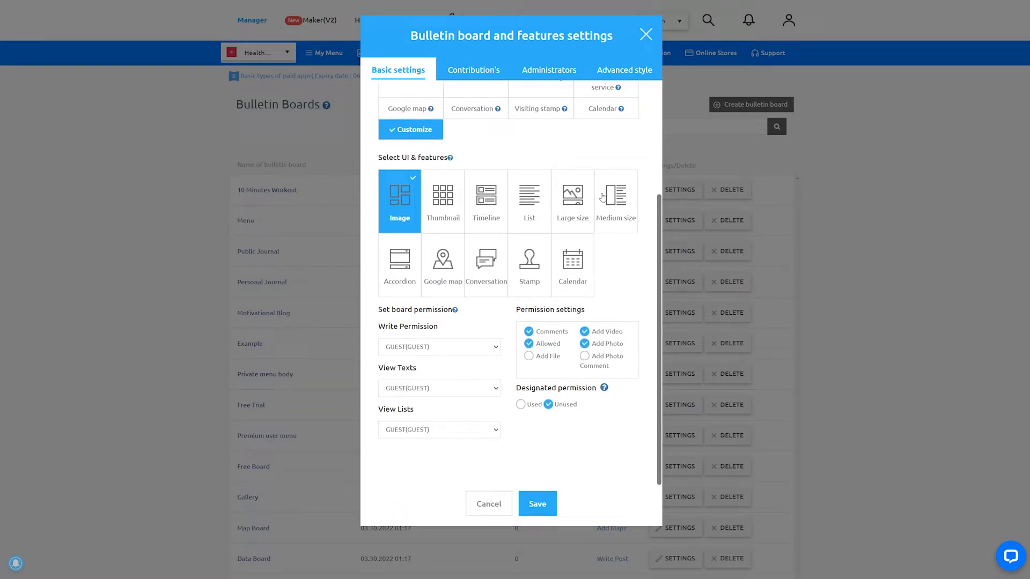
{"action": "left_click", "coordinate": [398, 260]}
- Set writing and viewing texts to Paid user(8 grade), viewing lists to ADMIN(ADMIN), and save the board with designated permission set to Used
{"action": "left_click", "coordinate": [491, 350]}
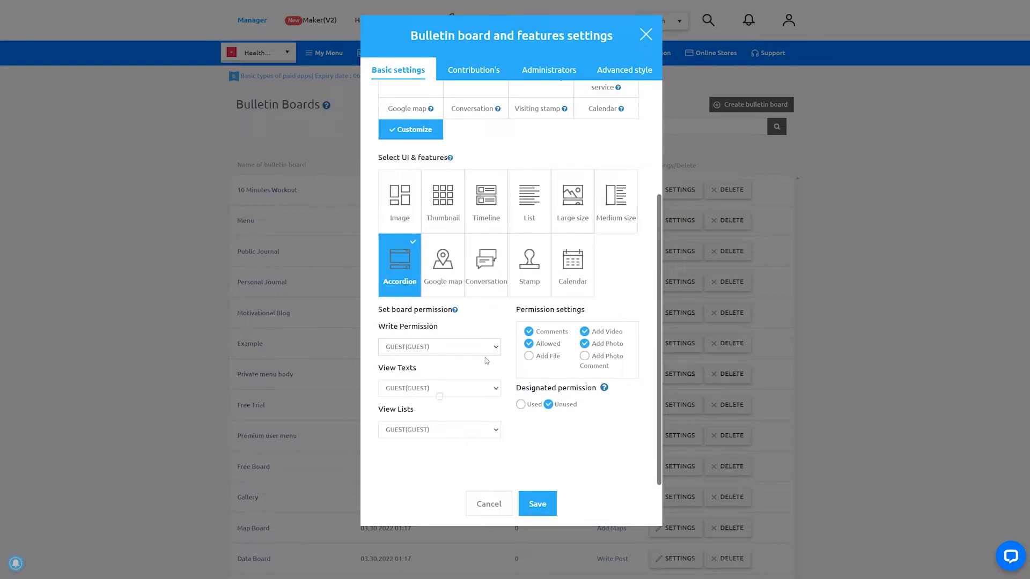
{"action": "left_click", "coordinate": [487, 366]}
{"action": "left_click", "coordinate": [481, 395]}
{"action": "left_click", "coordinate": [475, 411]}
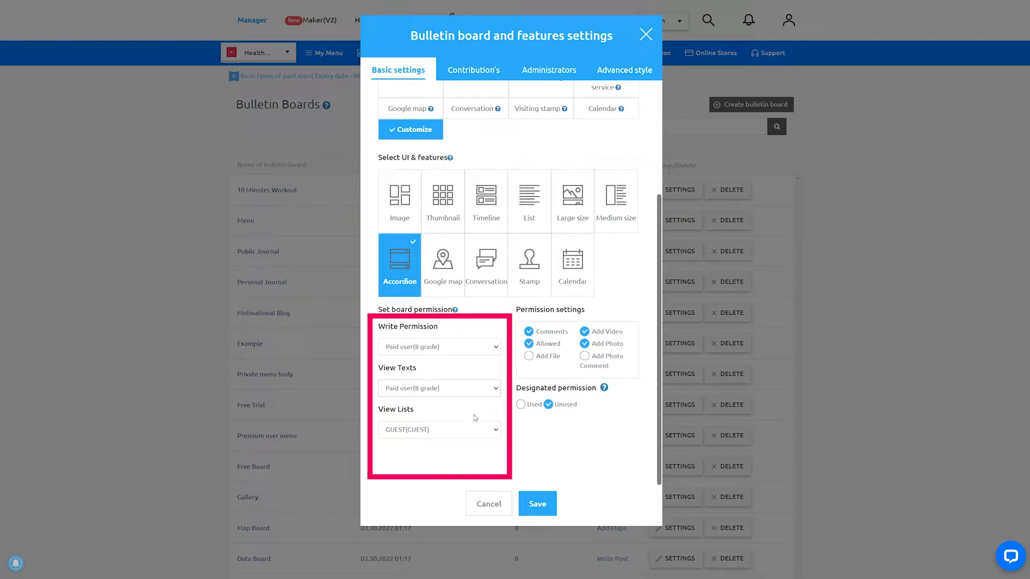
{"action": "left_click", "coordinate": [472, 434]}
{"action": "left_click", "coordinate": [462, 442]}
{"action": "left_click", "coordinate": [521, 405]}
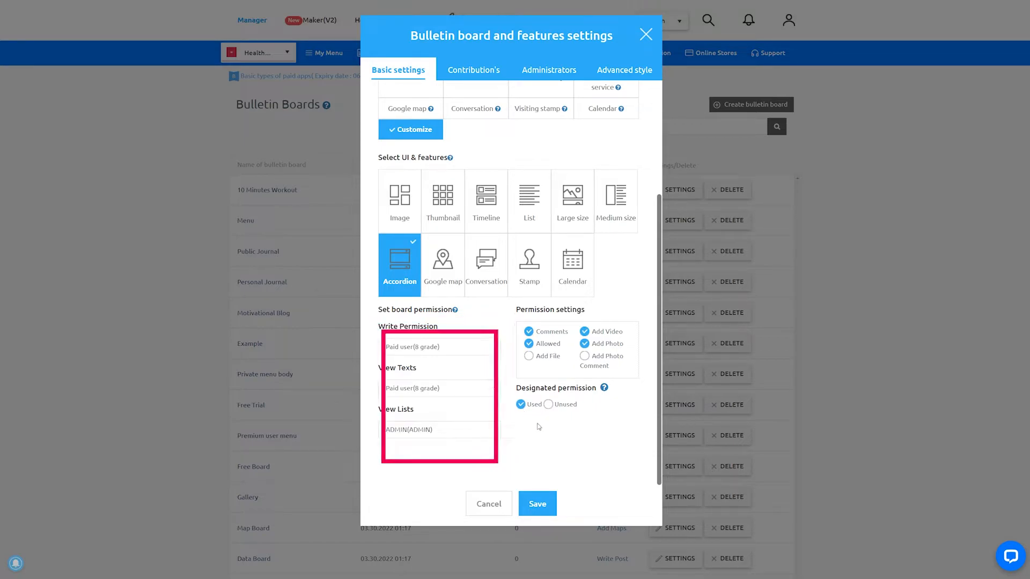
{"action": "left_click", "coordinate": [550, 508]}
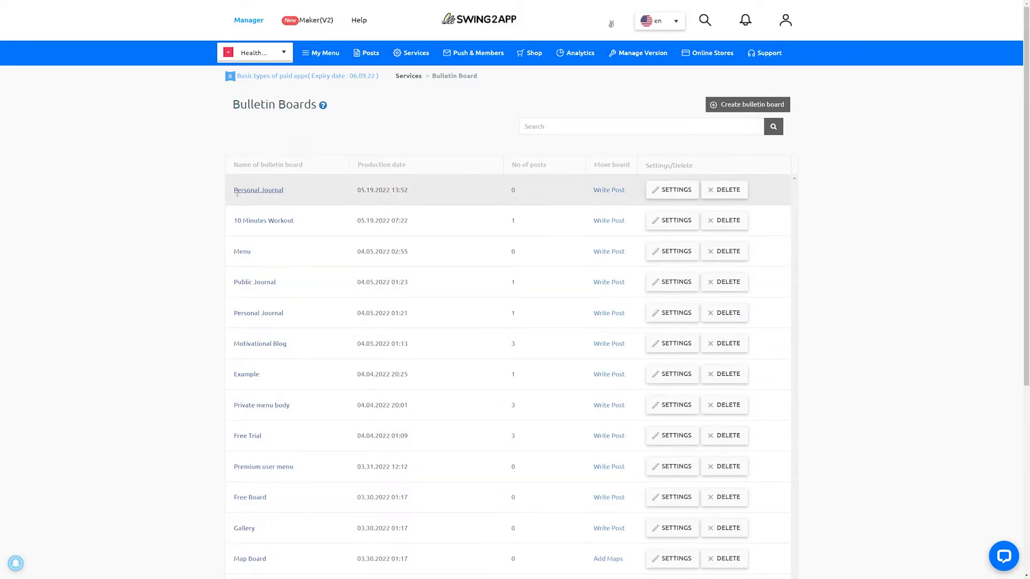
{"action": "left_click_drag", "start_coordinate": [231, 191], "coordinate": [311, 203]}
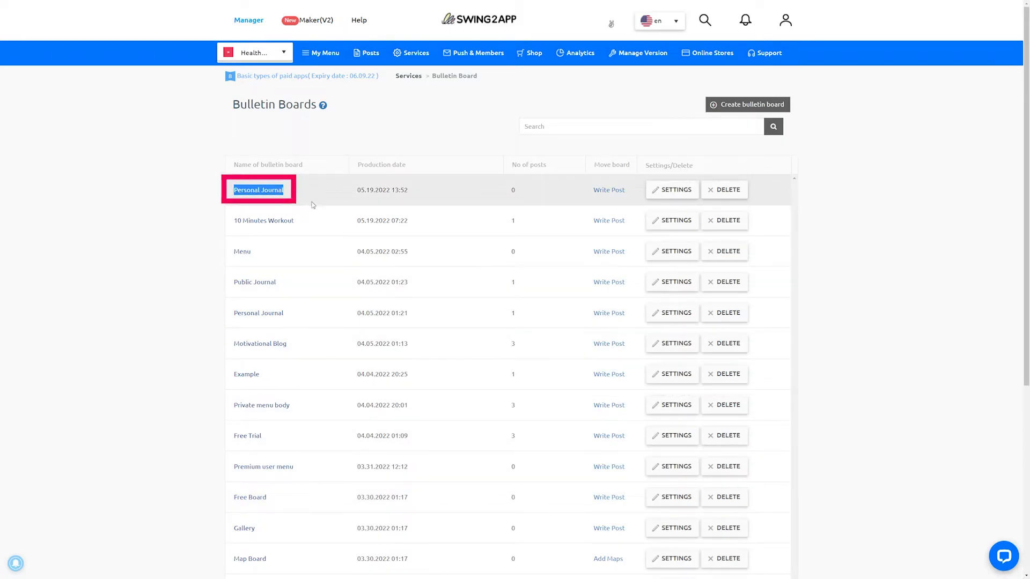
{"action": "left_click", "coordinate": [184, 358]}
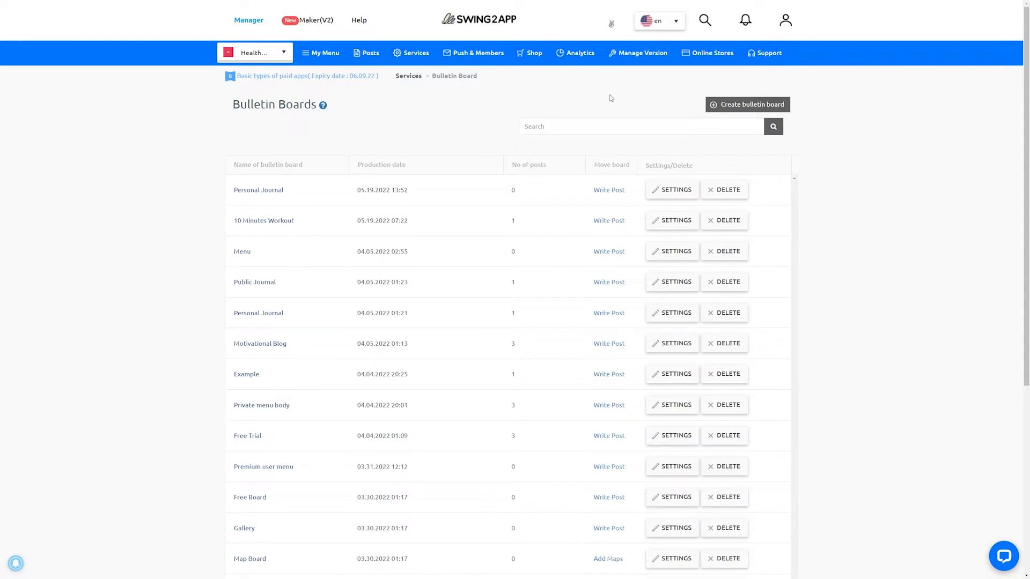
- Start another bulletin board named and described as "Public Journal", with Customize as its service purpose and the Timeline layout
{"action": "left_click", "coordinate": [742, 108]}
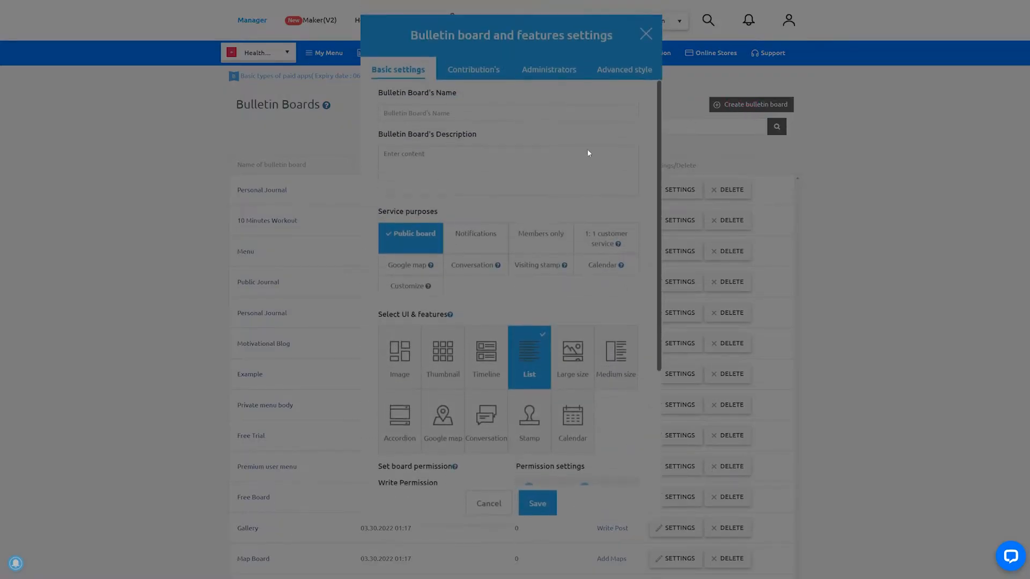
{"action": "type", "text": "Public Journal"}
{"action": "left_click", "coordinate": [415, 175]}
{"action": "type", "text": "Public Journal"}
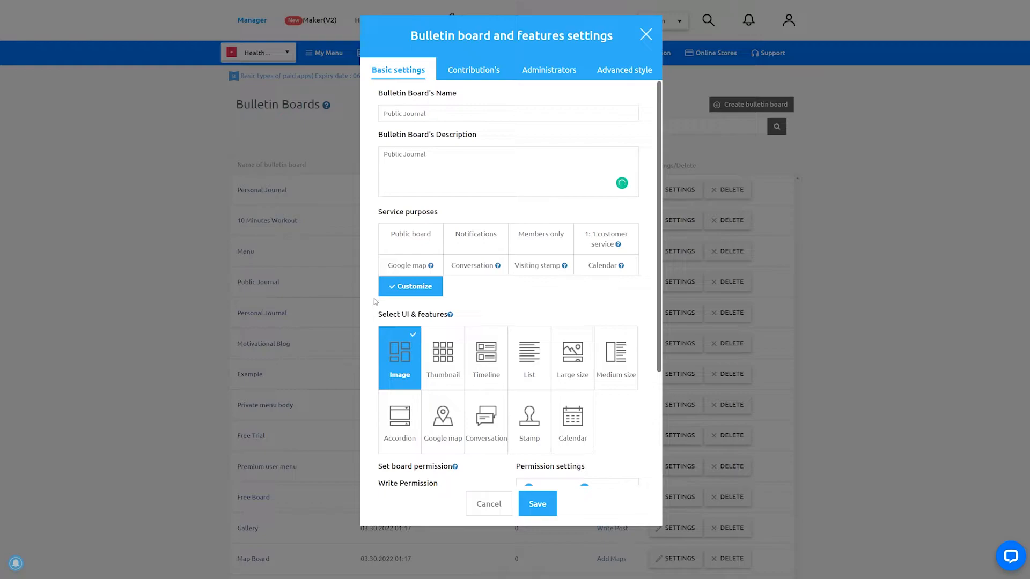
{"action": "scroll", "coordinate": [376, 301], "scroll_direction": "down", "scroll_amount": 3}
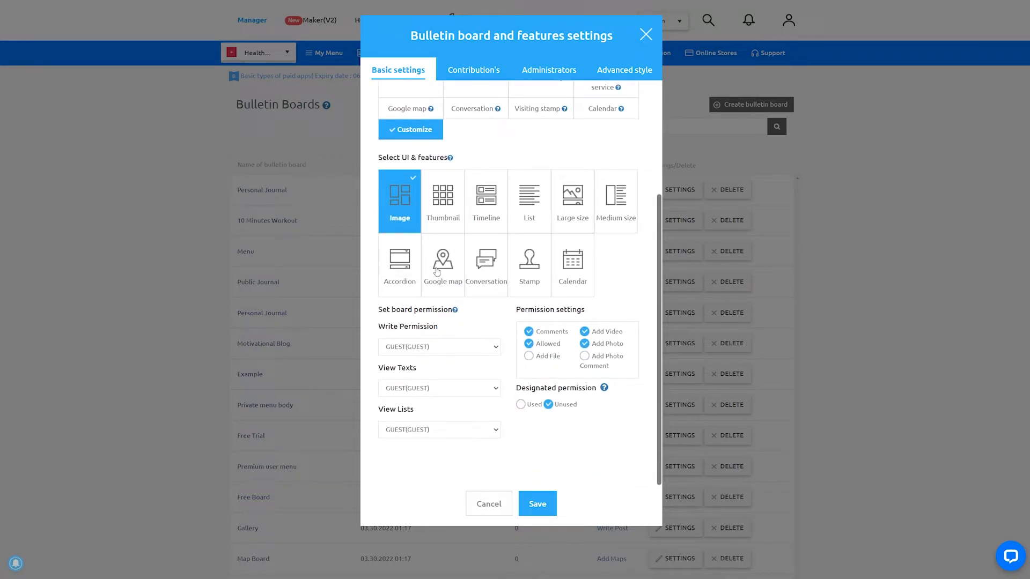
{"action": "left_click", "coordinate": [488, 204]}
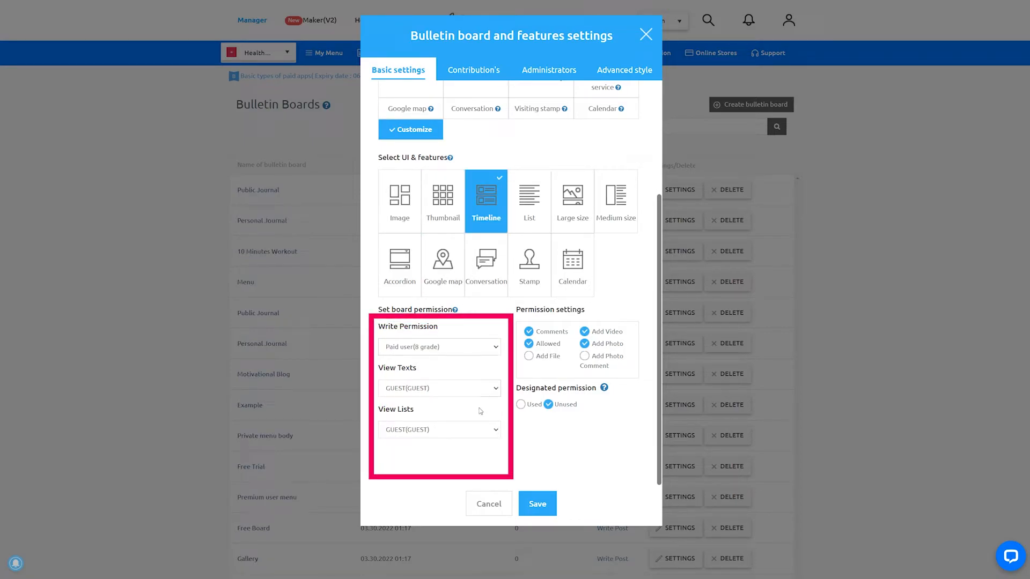
- Choose the Public Journal board's viewing permissions, set designated permission to Used, and save the board
{"action": "left_click", "coordinate": [479, 412]}
{"action": "left_click", "coordinate": [471, 453]}
{"action": "left_click", "coordinate": [520, 404]}
{"action": "left_click", "coordinate": [535, 502]}
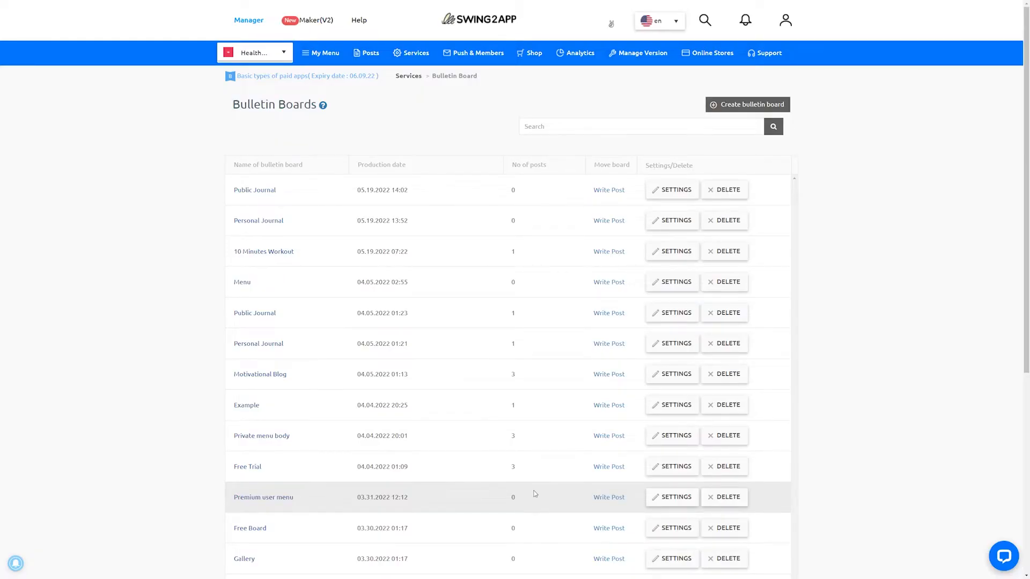
{"action": "left_click_drag", "start_coordinate": [233, 189], "coordinate": [268, 190]}
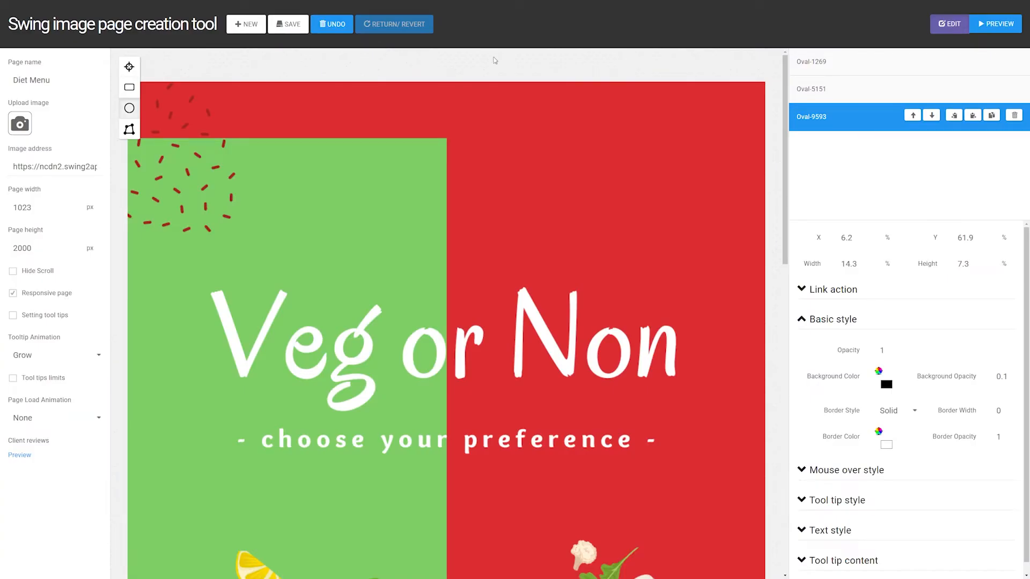
- Examine the finished Diet Menu and Menu image pages and the posts on the Breakfast Recipes board
{"action": "scroll", "coordinate": [494, 61], "scroll_direction": "down", "scroll_amount": 10}
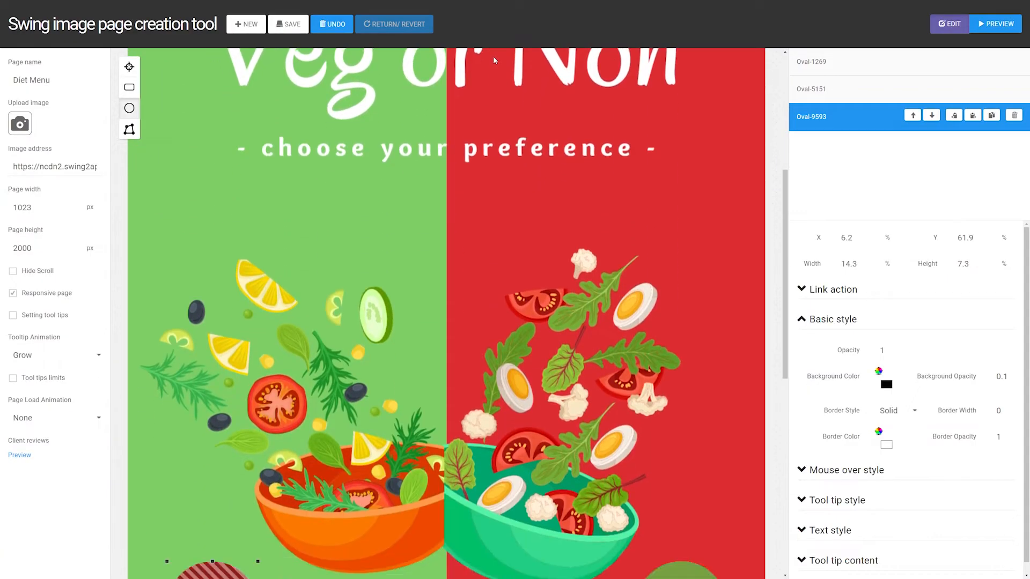
{"action": "scroll", "coordinate": [494, 55], "scroll_direction": "up", "scroll_amount": 8}
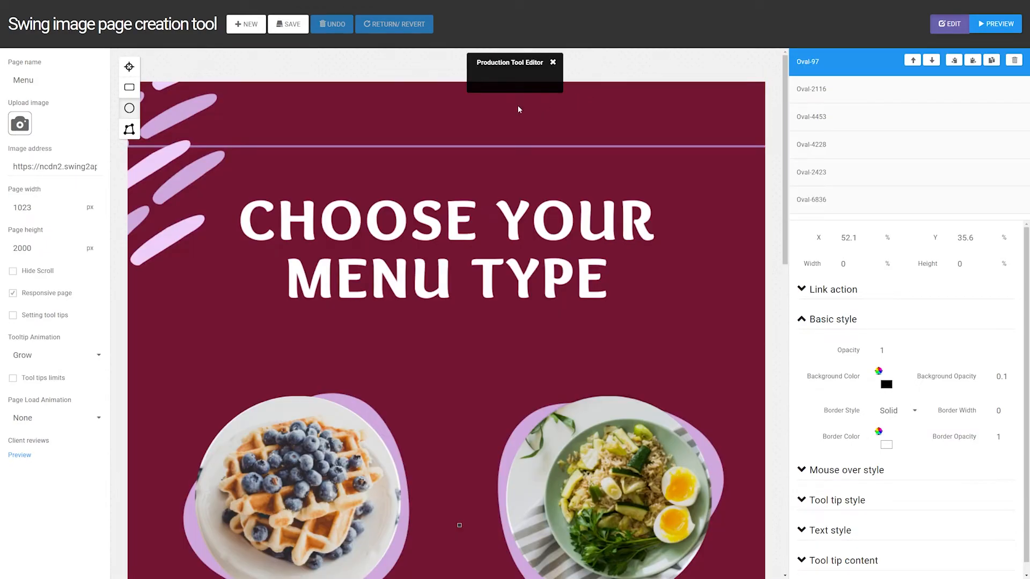
{"action": "left_click", "coordinate": [552, 62]}
{"action": "scroll", "coordinate": [534, 97], "scroll_direction": "down", "scroll_amount": 8}
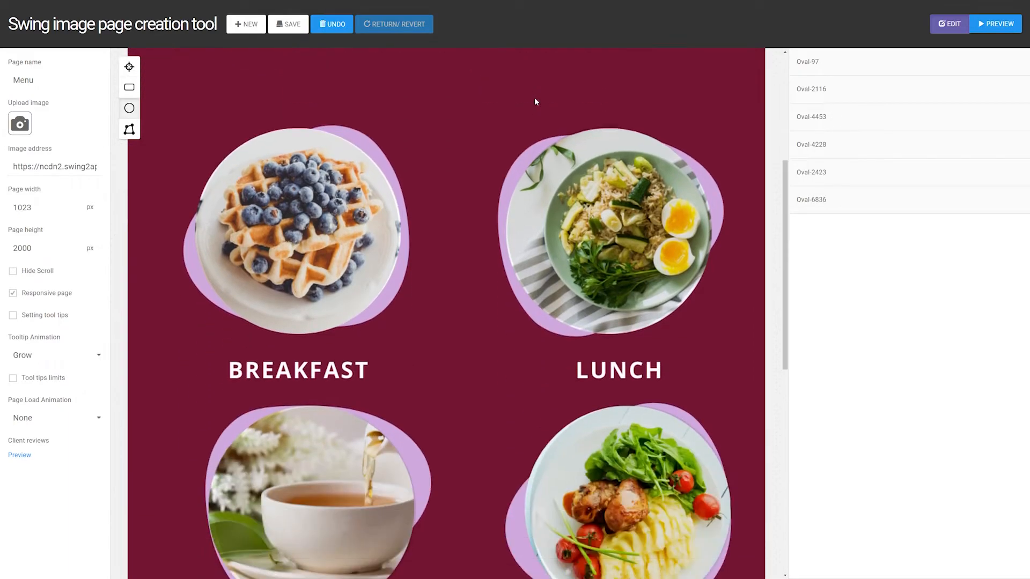
{"action": "scroll", "coordinate": [535, 101], "scroll_direction": "down", "scroll_amount": 5}
{"action": "scroll", "coordinate": [535, 100], "scroll_direction": "up", "scroll_amount": 10}
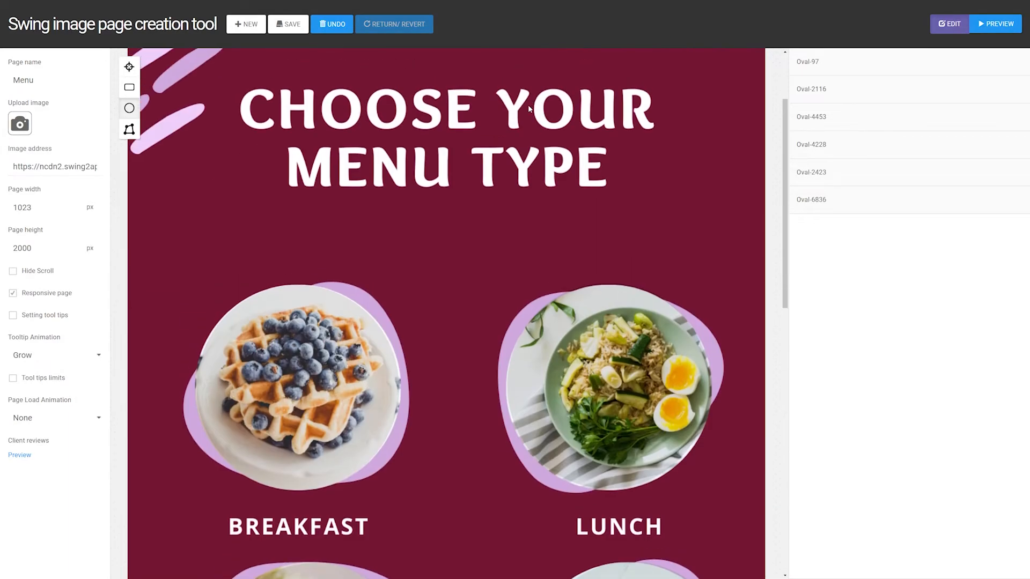
{"action": "left_click", "coordinate": [326, 309]}
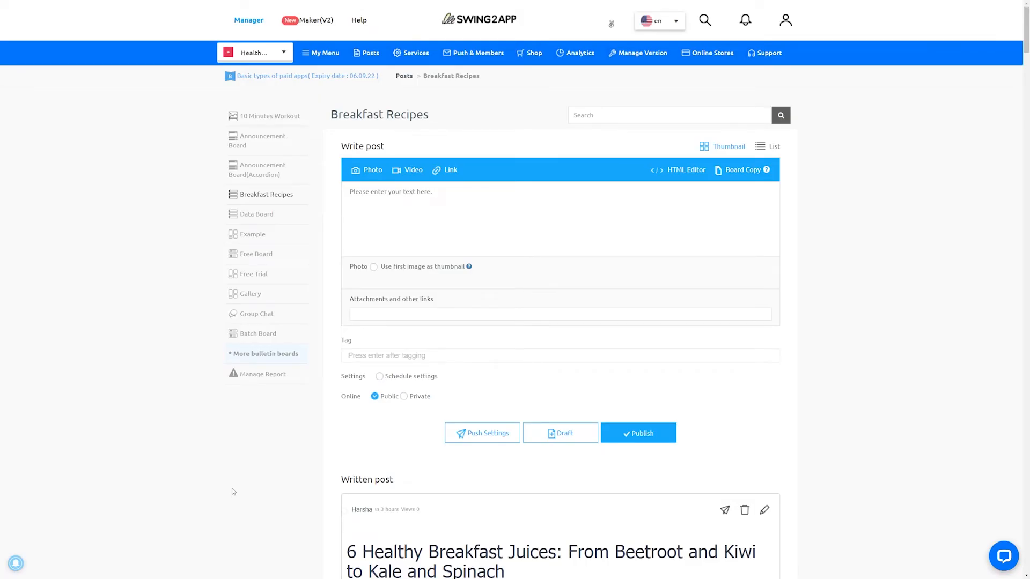
{"action": "scroll", "coordinate": [232, 490], "scroll_direction": "down", "scroll_amount": 20}
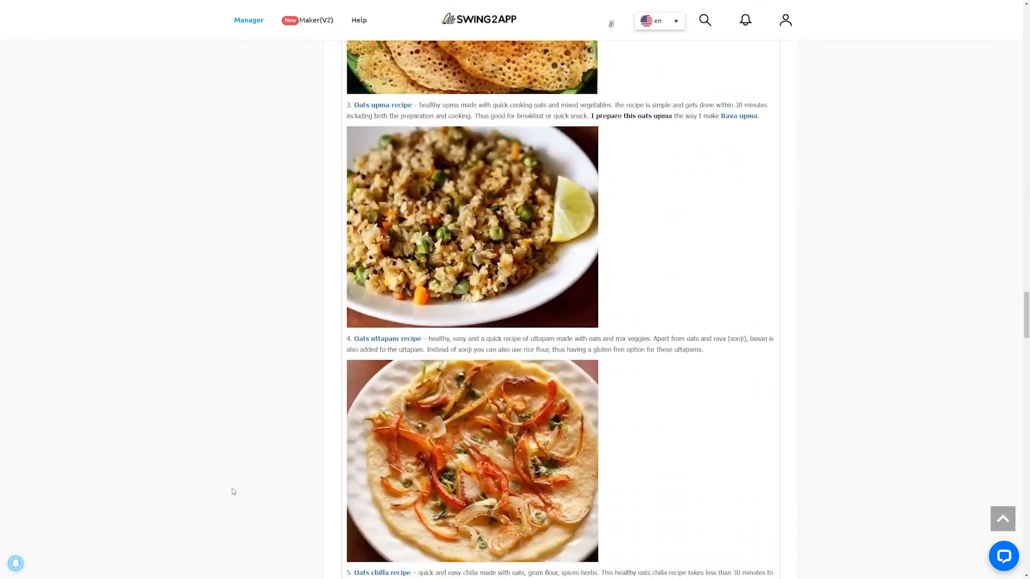
{"action": "scroll", "coordinate": [232, 489], "scroll_direction": "down", "scroll_amount": 20}
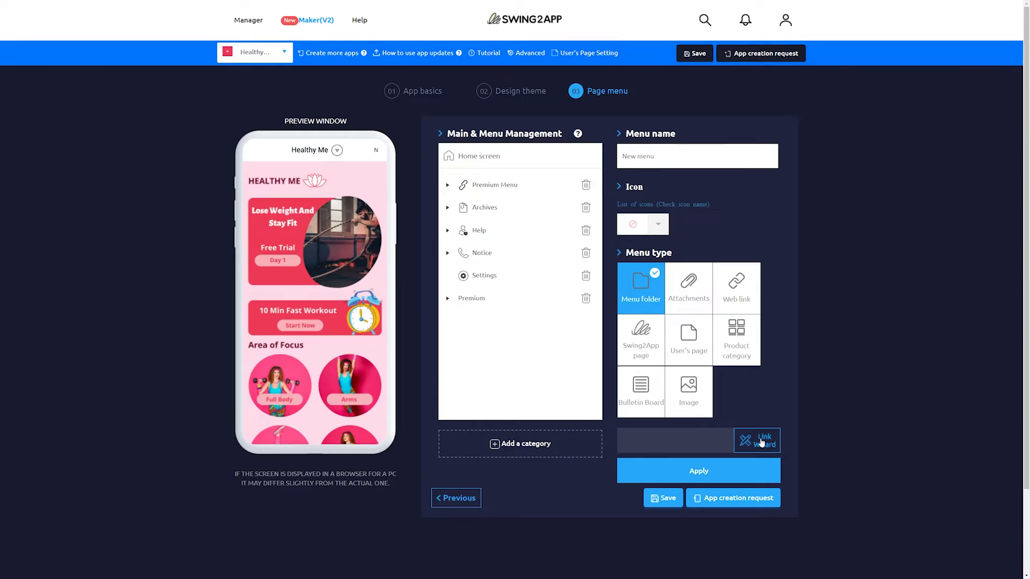
- Create a new image map user page from the Link Wizard of the app's page menu
{"action": "left_click", "coordinate": [762, 441]}
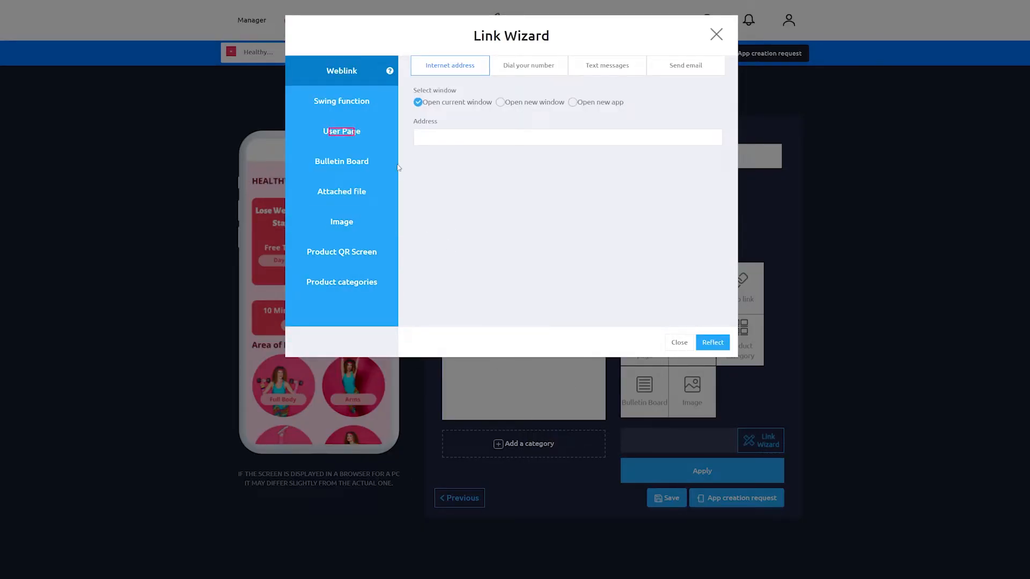
{"action": "left_click", "coordinate": [341, 131]}
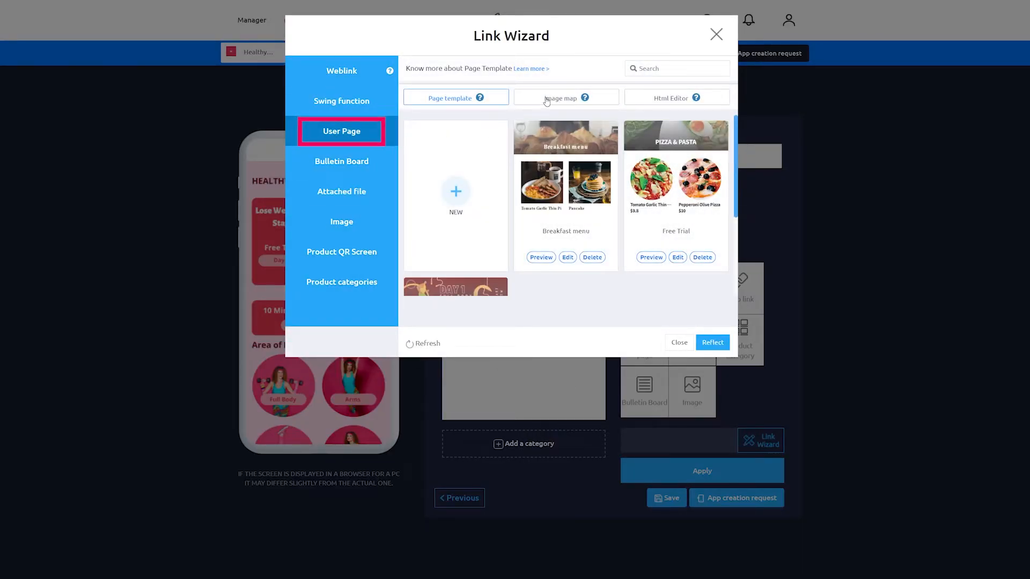
{"action": "left_click", "coordinate": [546, 100]}
{"action": "left_click", "coordinate": [455, 189]}
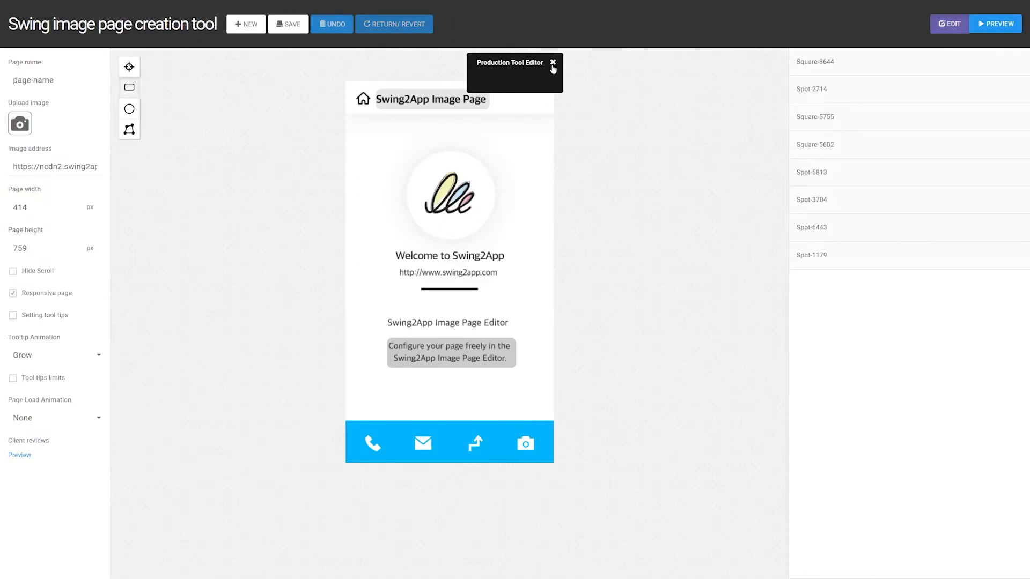
- Name the image page "main recipe page" and upload the green-and-red veg or non-veg picture as its image
{"action": "left_click", "coordinate": [553, 63]}
{"action": "triple_click", "coordinate": [54, 80]}
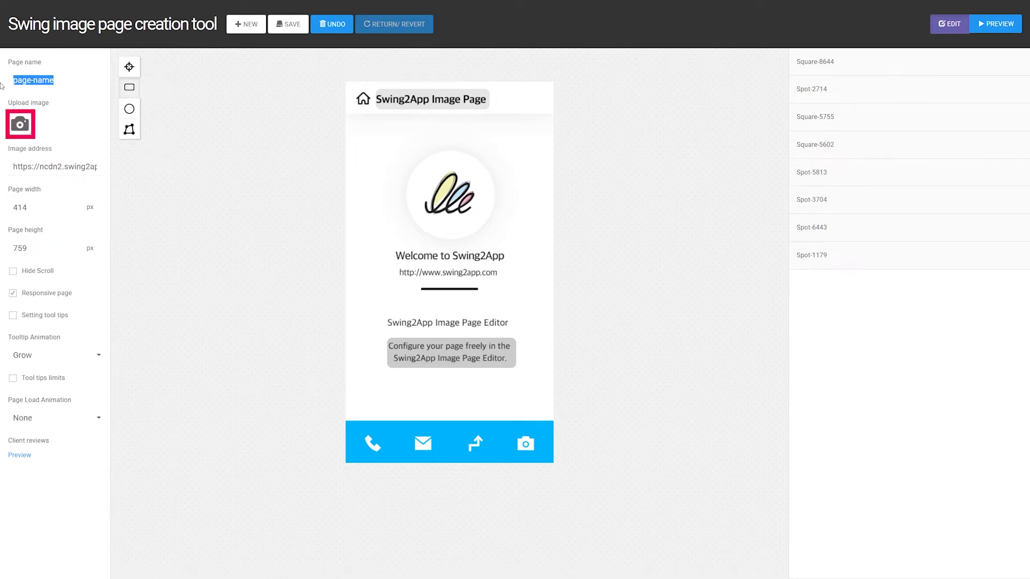
{"action": "type", "text": "main recipe page"}
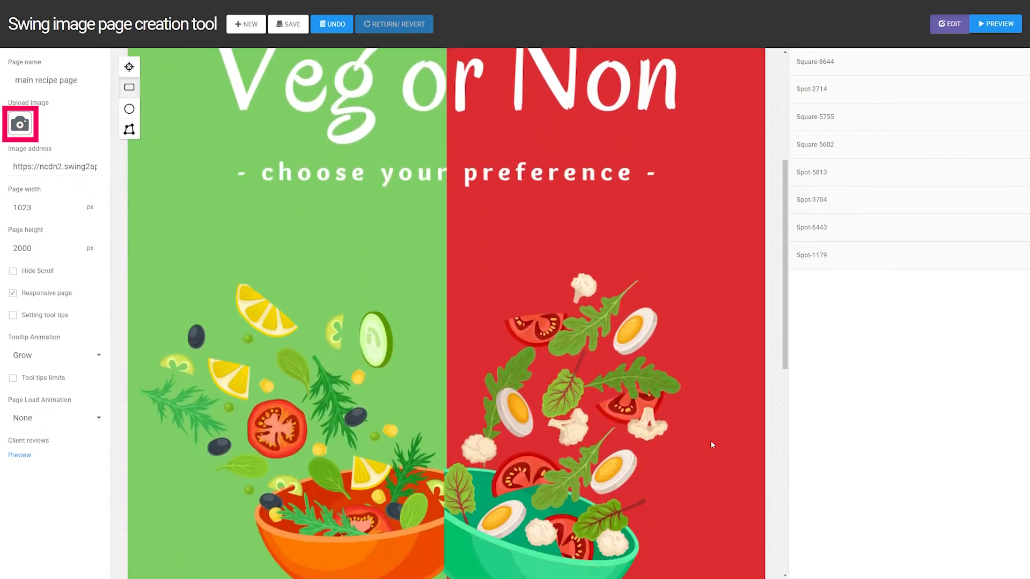
{"action": "scroll", "coordinate": [631, 425], "scroll_direction": "down", "scroll_amount": 5}
{"action": "scroll", "coordinate": [526, 361], "scroll_direction": "up", "scroll_amount": 5}
- Draw an oval link area over the left-pointing arrow, about 14.4% wide and 7% high
{"action": "scroll", "coordinate": [551, 379], "scroll_direction": "down", "scroll_amount": 5}
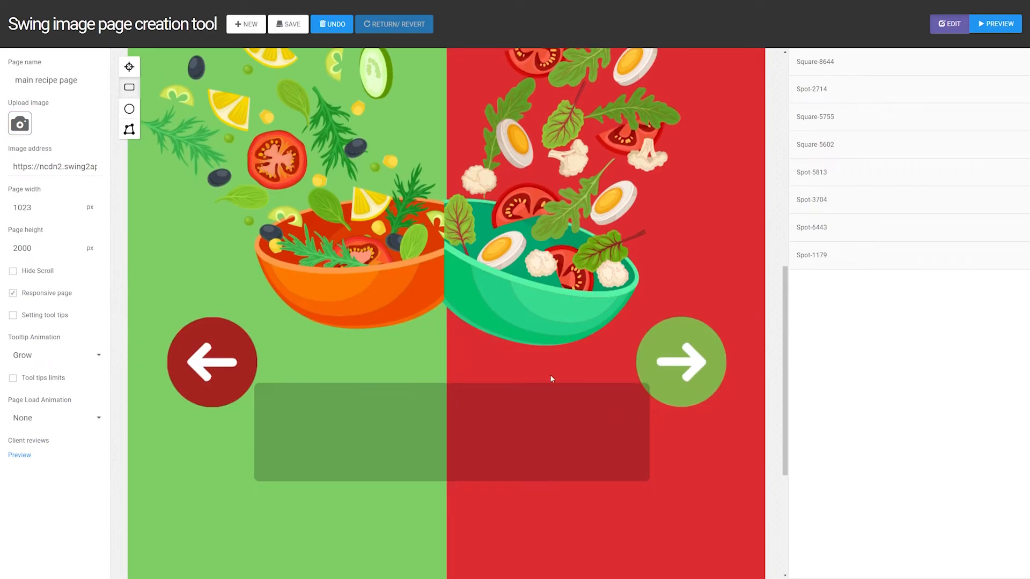
{"action": "left_click", "coordinate": [130, 108]}
{"action": "left_click_drag", "start_coordinate": [166, 319], "coordinate": [258, 406]}
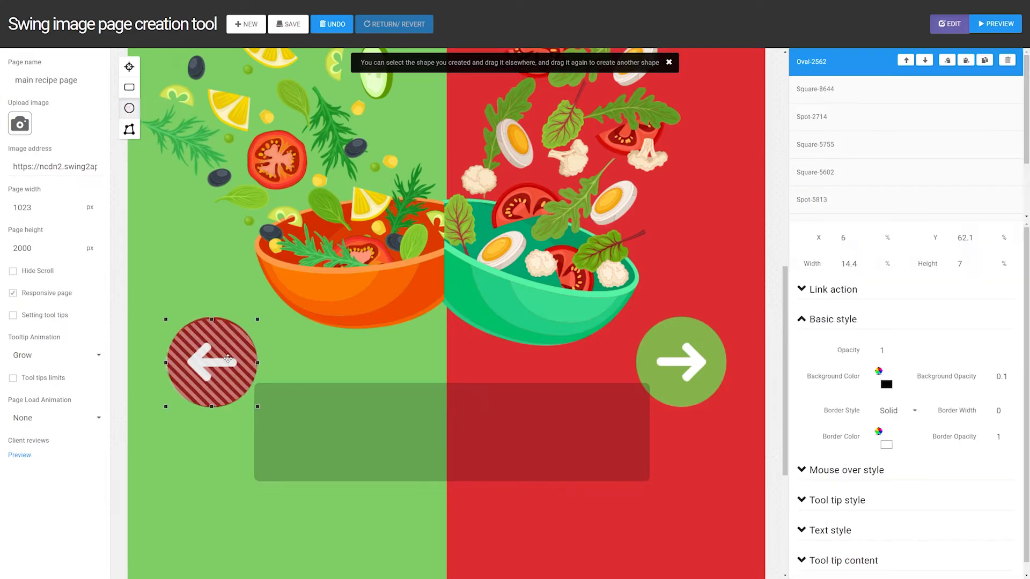
- View the link options for the left-pointing arrow's oval in the Link Wizard
{"action": "left_click", "coordinate": [829, 289]}
{"action": "left_click", "coordinate": [907, 391]}
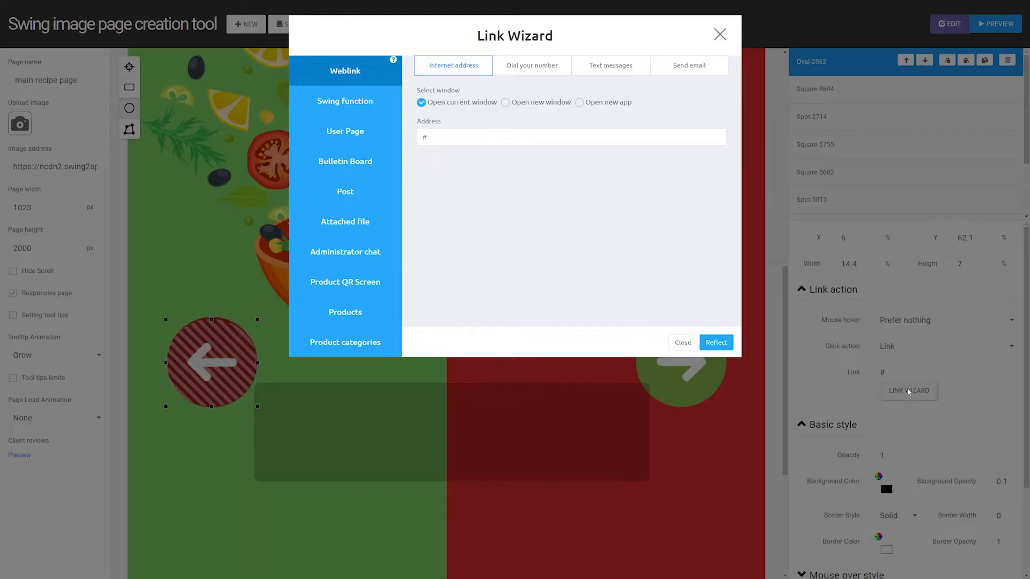
{"action": "left_click", "coordinate": [720, 34]}
- Draw a matching oval link area over the right-pointing arrow
{"action": "left_click_drag", "start_coordinate": [638, 316], "coordinate": [724, 403]}
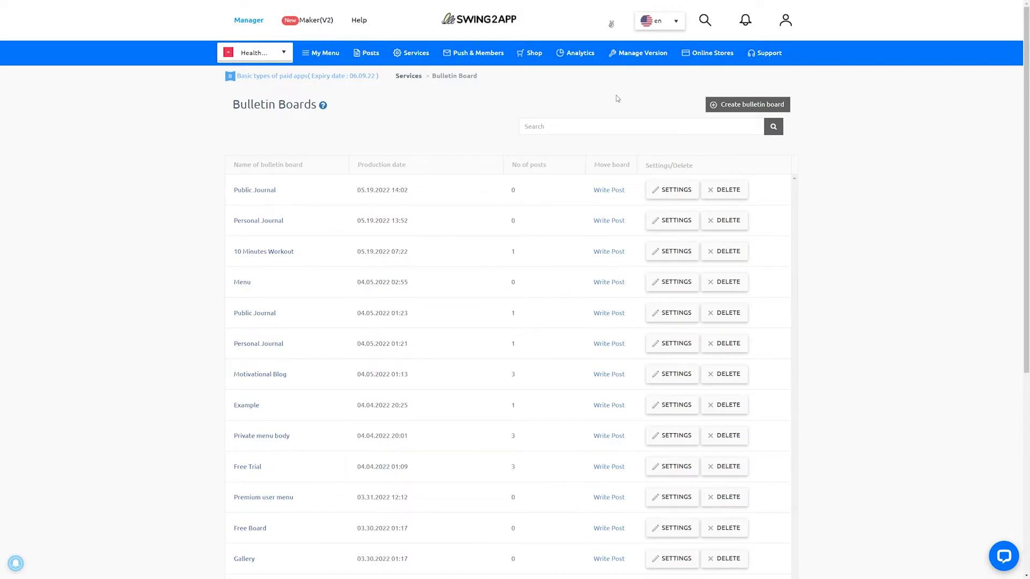
- Start a new bulletin board with "Breakfast Recipes" as name and description, the Customize service purpose and the List layout
{"action": "left_click", "coordinate": [726, 107]}
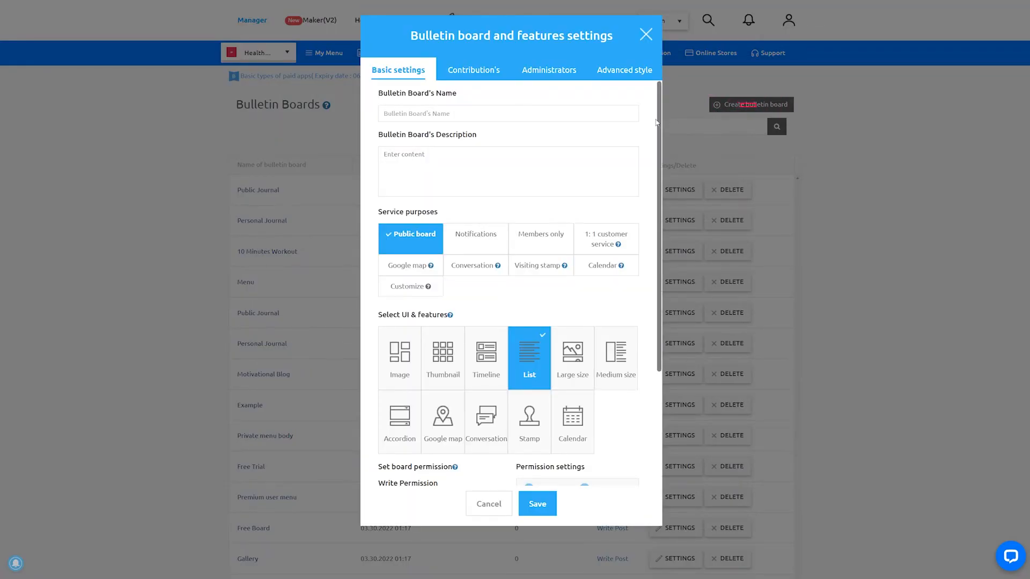
{"action": "type", "text": "Breakfast Recipes"}
{"action": "left_click", "coordinate": [512, 161]}
{"action": "type", "text": "Breakfast Recipes"}
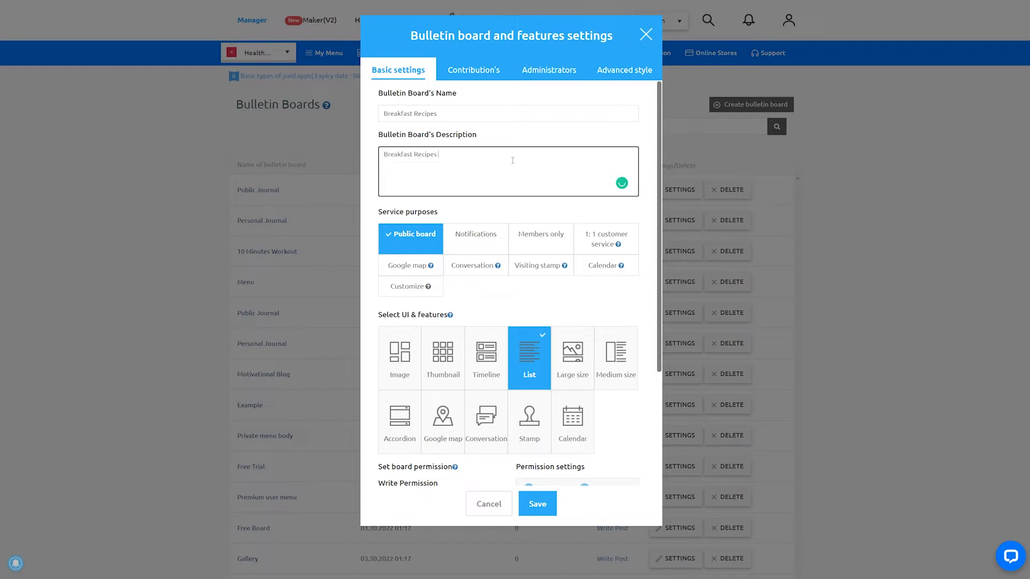
{"action": "left_click", "coordinate": [409, 288]}
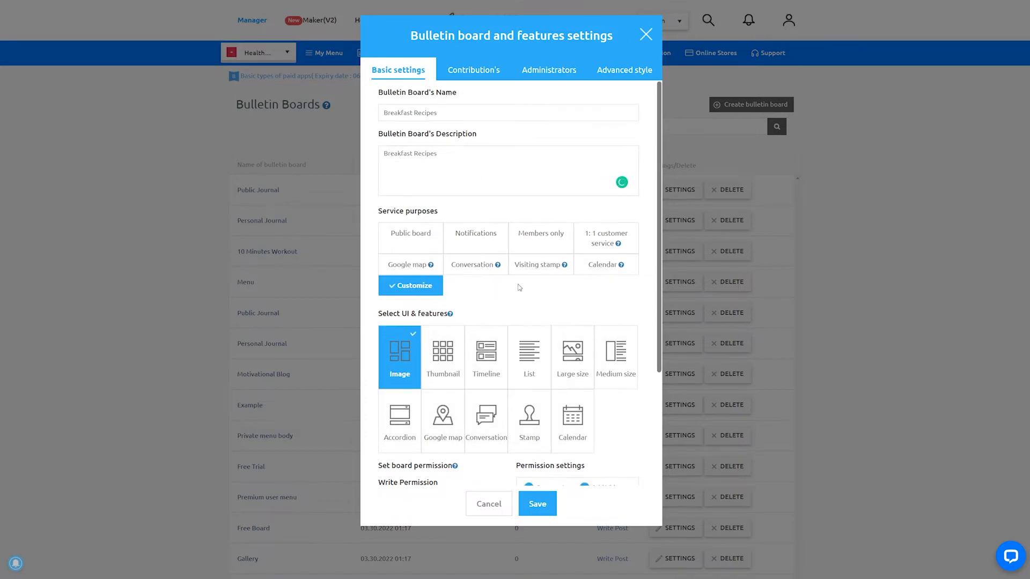
{"action": "scroll", "coordinate": [519, 288], "scroll_direction": "down", "scroll_amount": 3}
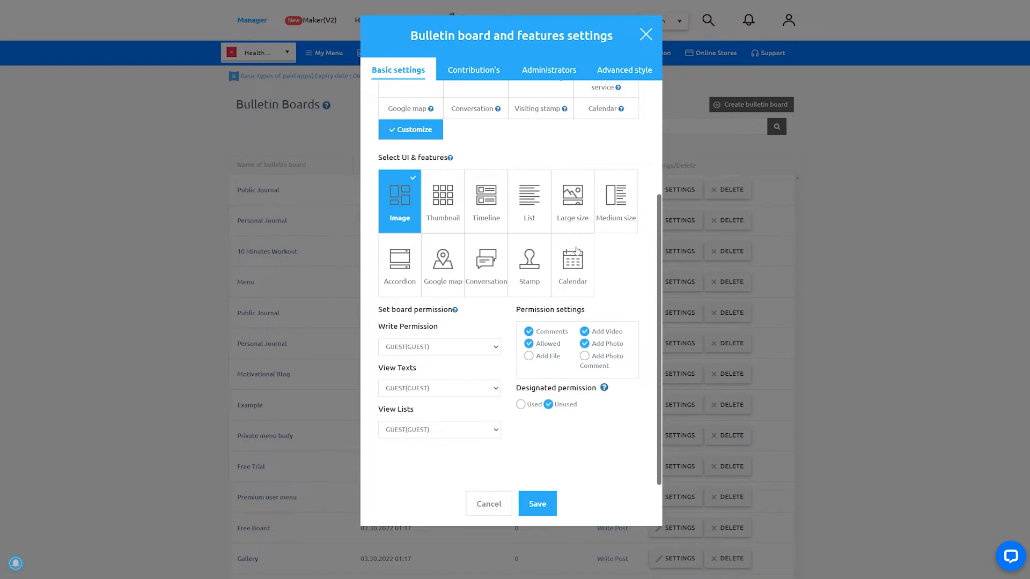
{"action": "left_click", "coordinate": [540, 202]}
- Set the board's write permission to ADMIN, view texts and view lists to Paid user (8 grade), designated permission to Used, and save
{"action": "left_click", "coordinate": [481, 346]}
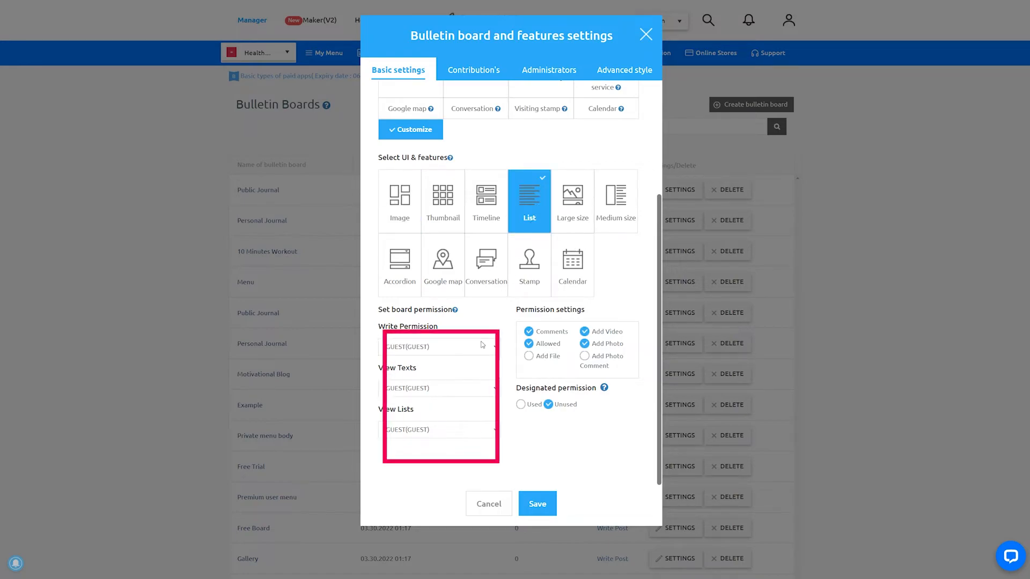
{"action": "left_click", "coordinate": [474, 363]}
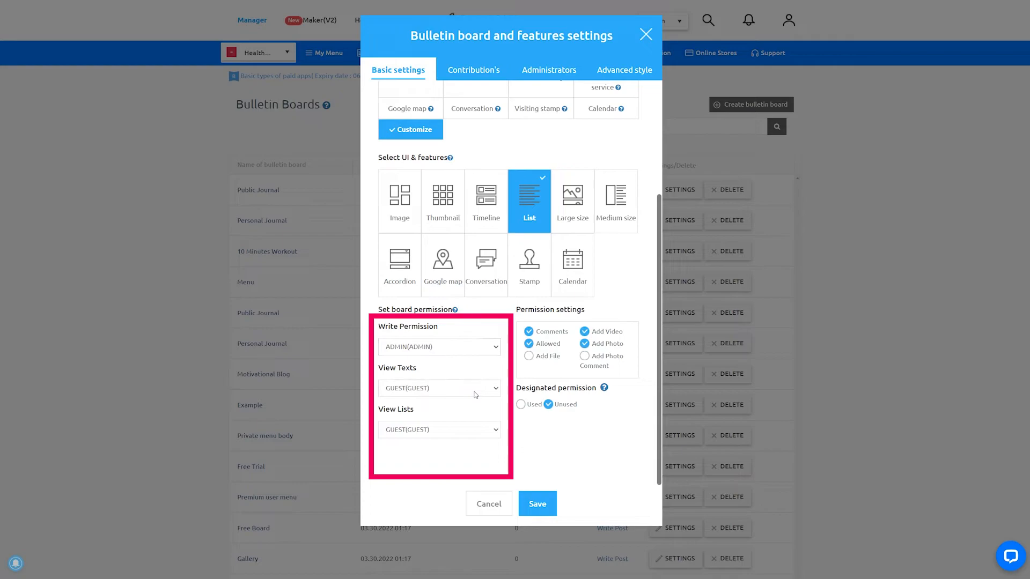
{"action": "left_click", "coordinate": [471, 413]}
{"action": "left_click", "coordinate": [463, 455]}
{"action": "left_click", "coordinate": [520, 404]}
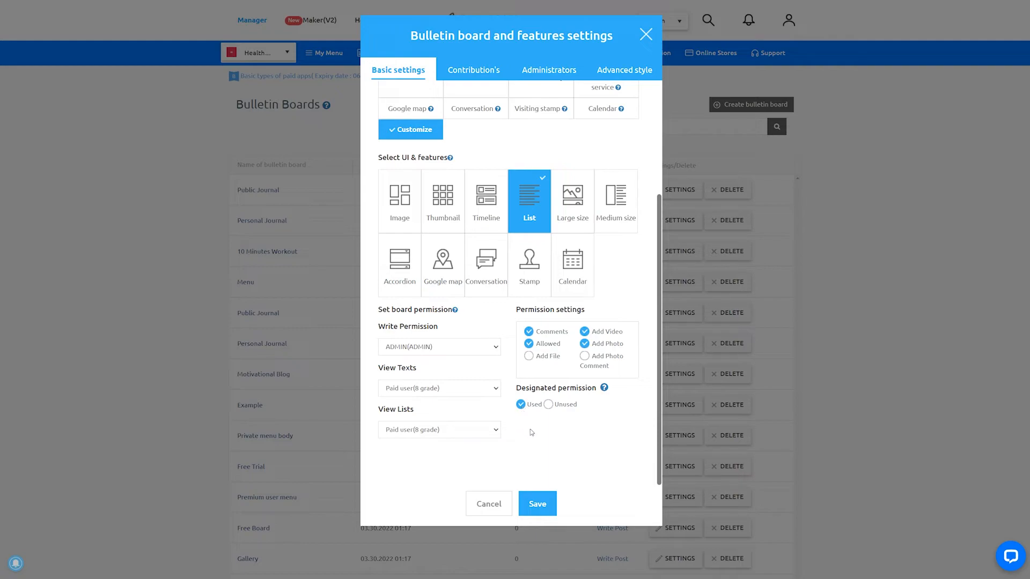
{"action": "left_click", "coordinate": [545, 502]}
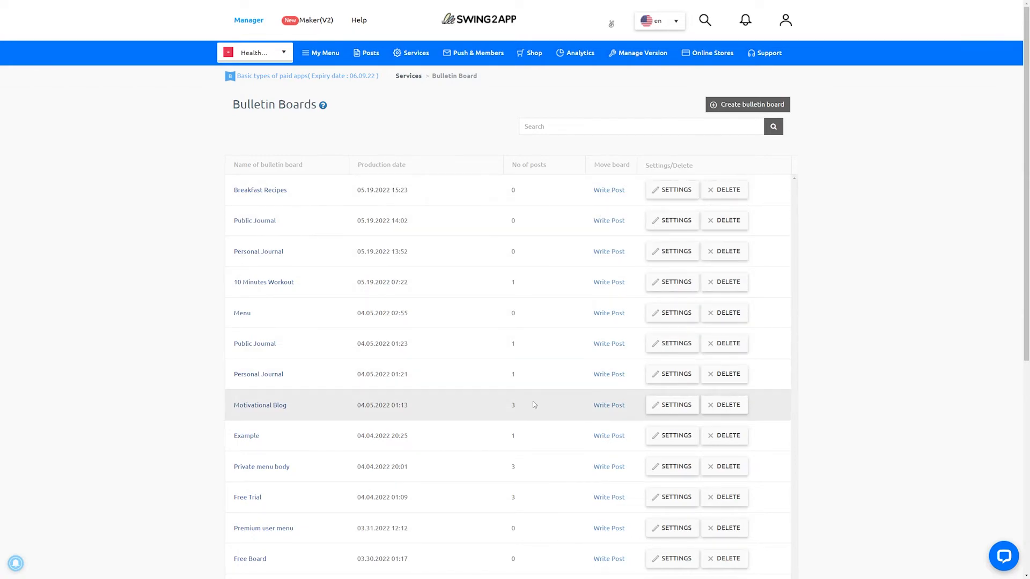
- Start a Breakfast Recipes post in the HTML editor titled "Different Types of Oats Recipes", using the first photo as its thumbnail
{"action": "left_click", "coordinate": [605, 192]}
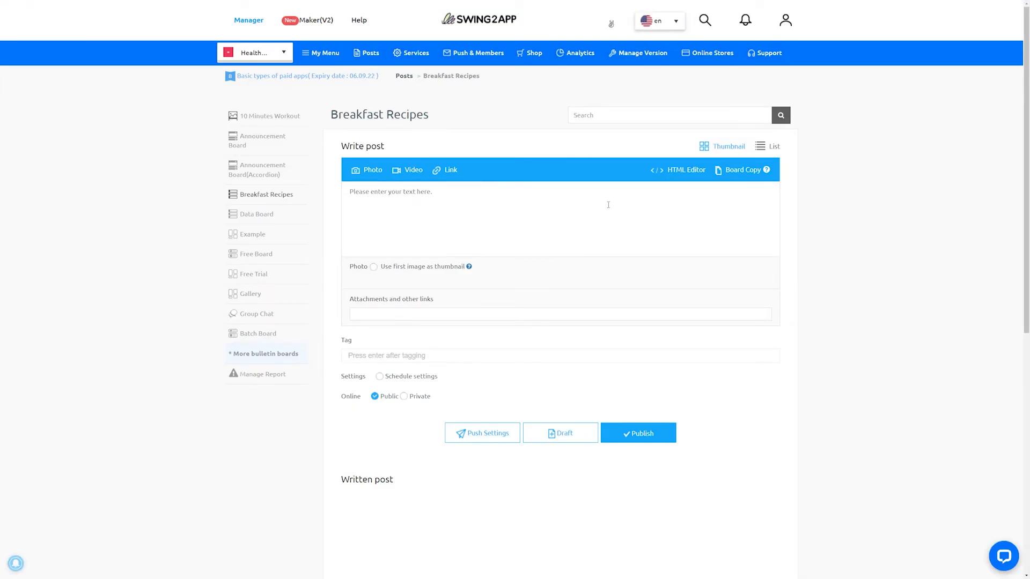
{"action": "left_click", "coordinate": [681, 169]}
{"action": "type", "text": "Different Types of Oats Recipes"}
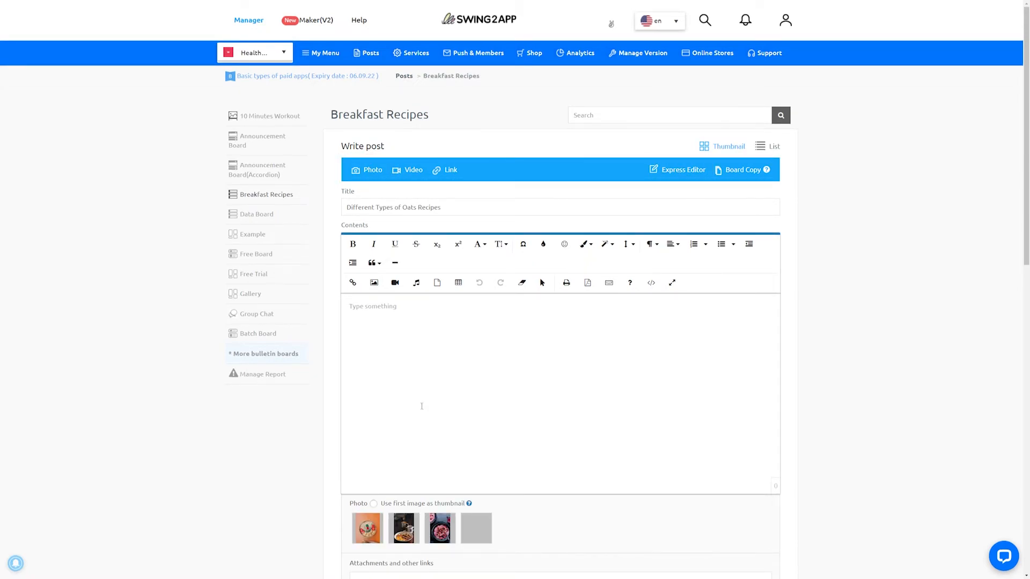
{"action": "left_click", "coordinate": [374, 504]}
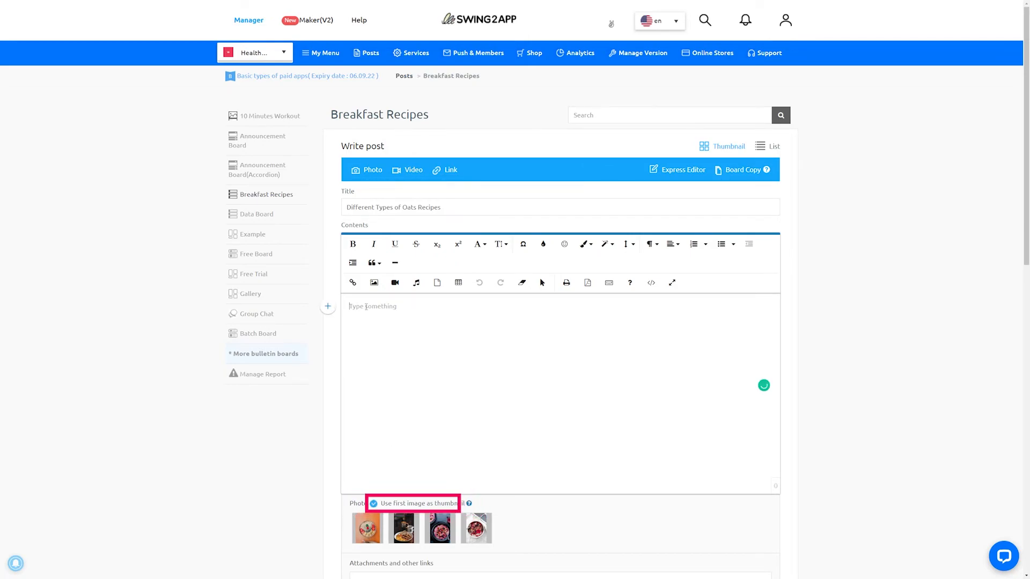
- Paste the illustrated recipe text into the post's contents and publish it as a public post
{"action": "key", "text": "ctrl+v"}
{"action": "scroll", "coordinate": [529, 345], "scroll_direction": "down", "scroll_amount": 10}
{"action": "scroll", "coordinate": [529, 345], "scroll_direction": "down", "scroll_amount": 15}
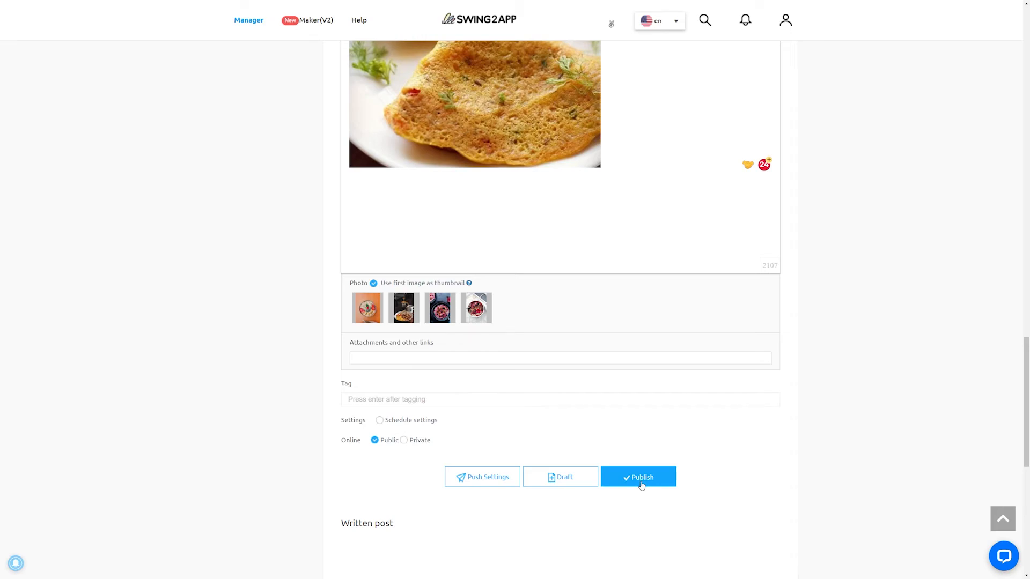
{"action": "left_click", "coordinate": [641, 485]}
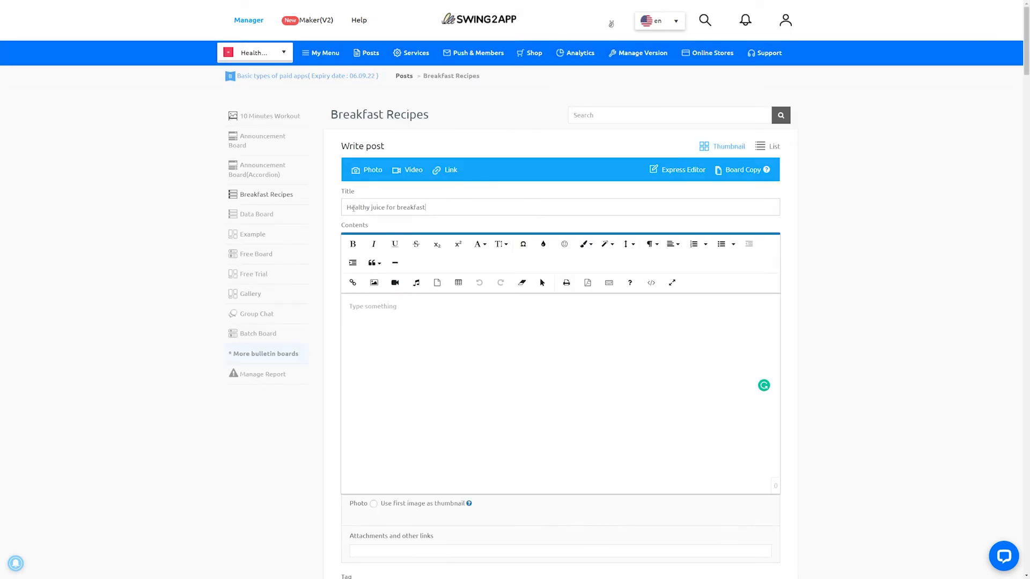
{"action": "key", "text": "ctrl+v"}
{"action": "scroll", "coordinate": [351, 206], "scroll_direction": "down", "scroll_amount": 10}
{"action": "scroll", "coordinate": [351, 207], "scroll_direction": "down", "scroll_amount": 3}
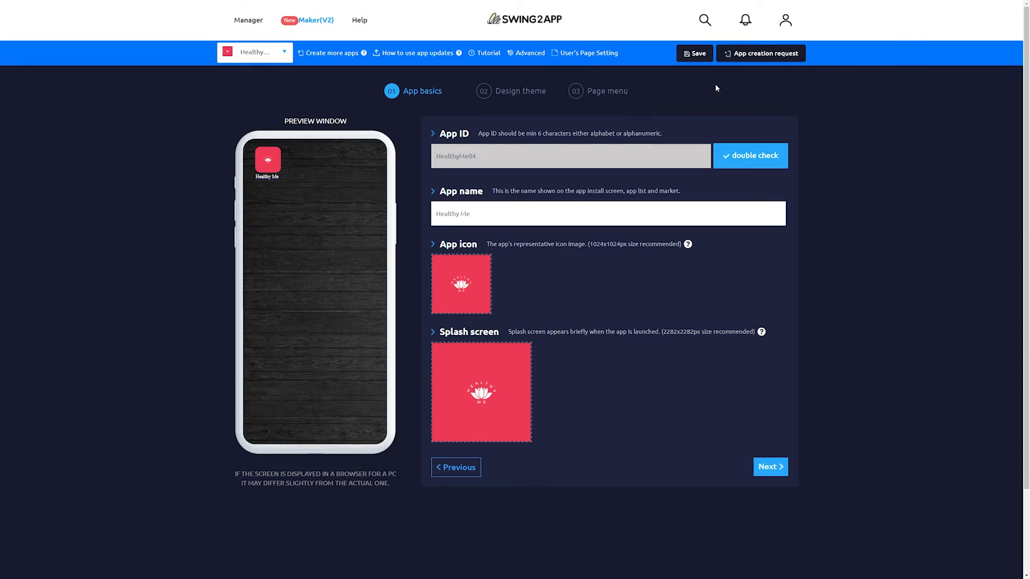
- Open the "Menu" image map page for editing from the user pages in the page menu's Link Wizard
{"action": "left_click", "coordinate": [616, 91]}
{"action": "left_click", "coordinate": [761, 436]}
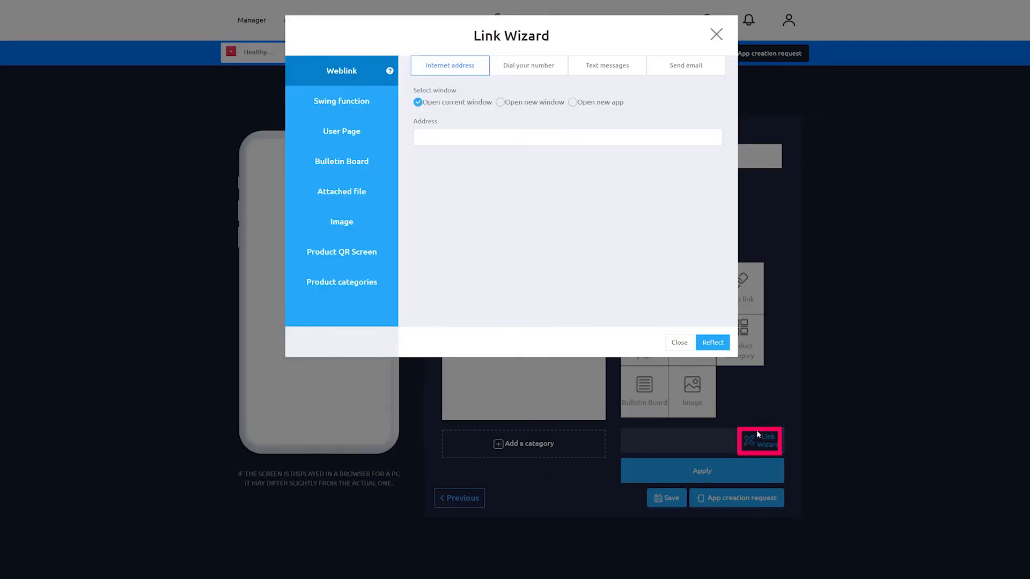
{"action": "left_click", "coordinate": [357, 131]}
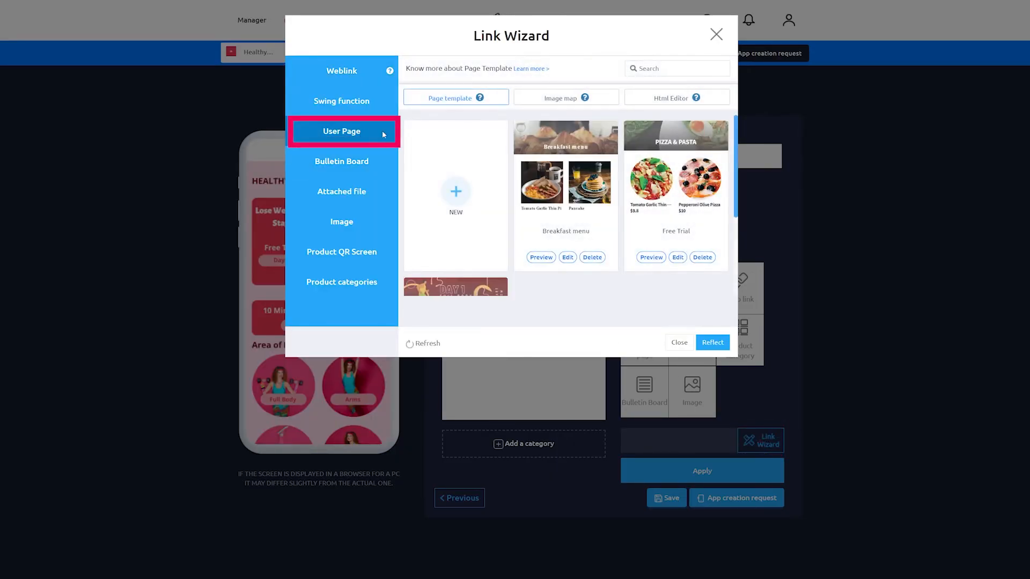
{"action": "left_click", "coordinate": [553, 102]}
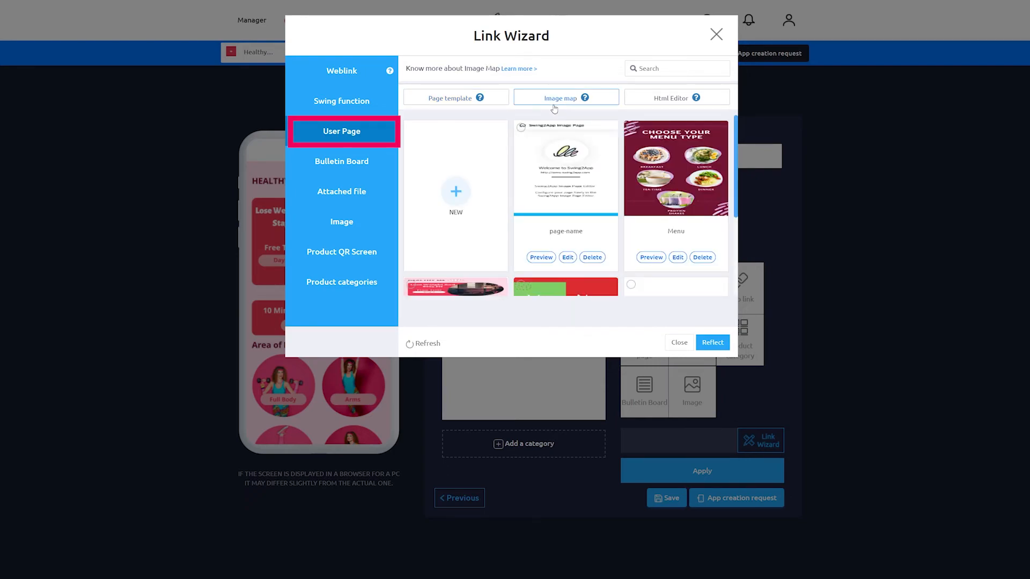
{"action": "left_click", "coordinate": [677, 257]}
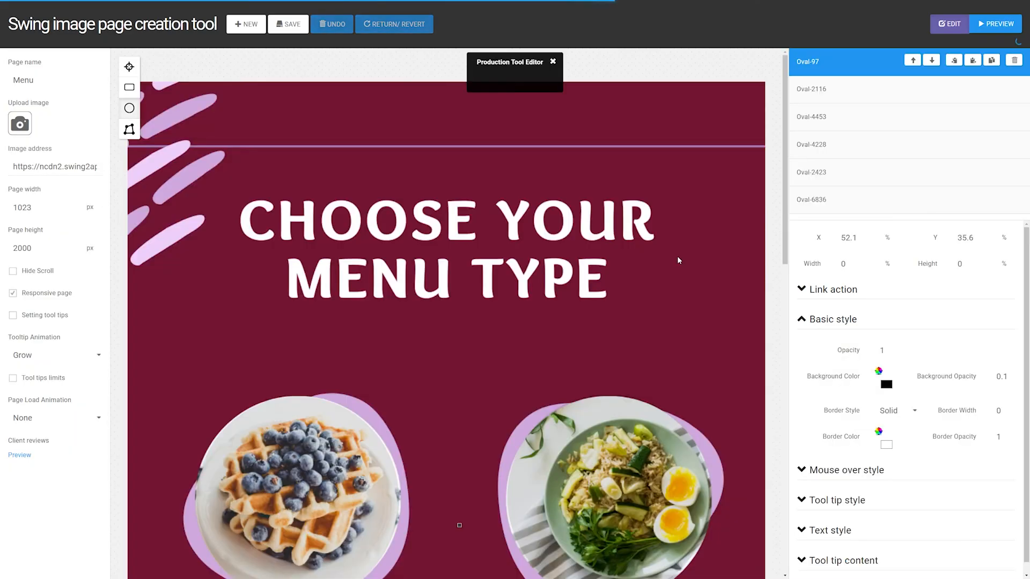
- Link the oval over the breakfast waffle plate to the list screen of the Breakfast Recipes bulletin board
{"action": "left_click", "coordinate": [271, 515]}
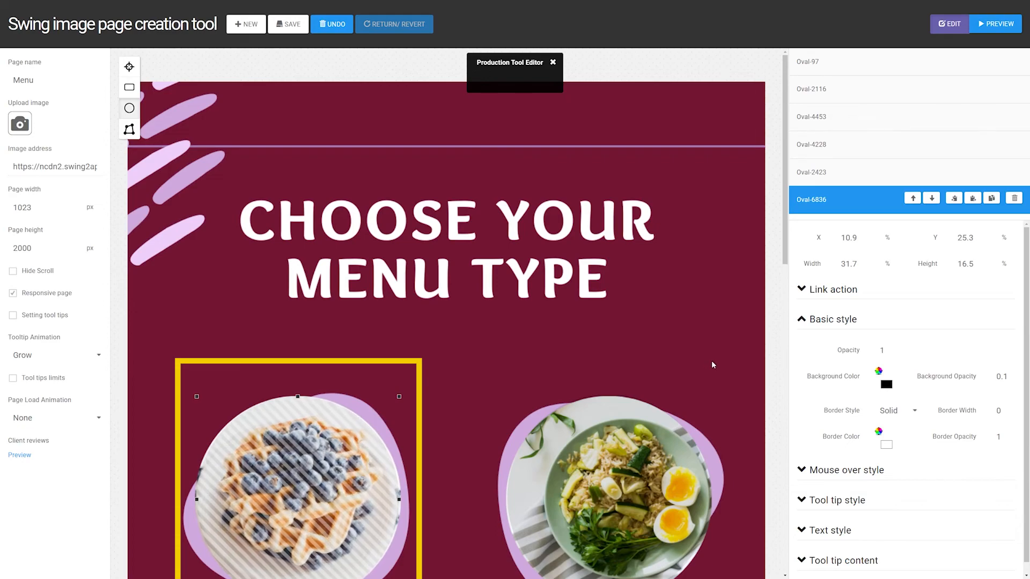
{"action": "left_click", "coordinate": [801, 351]}
{"action": "left_click", "coordinate": [803, 353]}
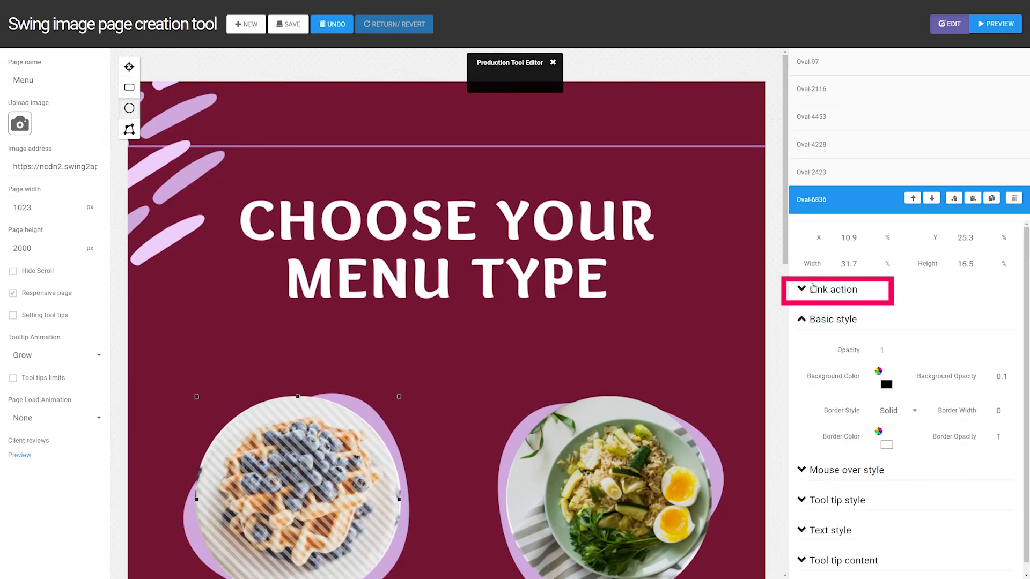
{"action": "left_click", "coordinate": [814, 288]}
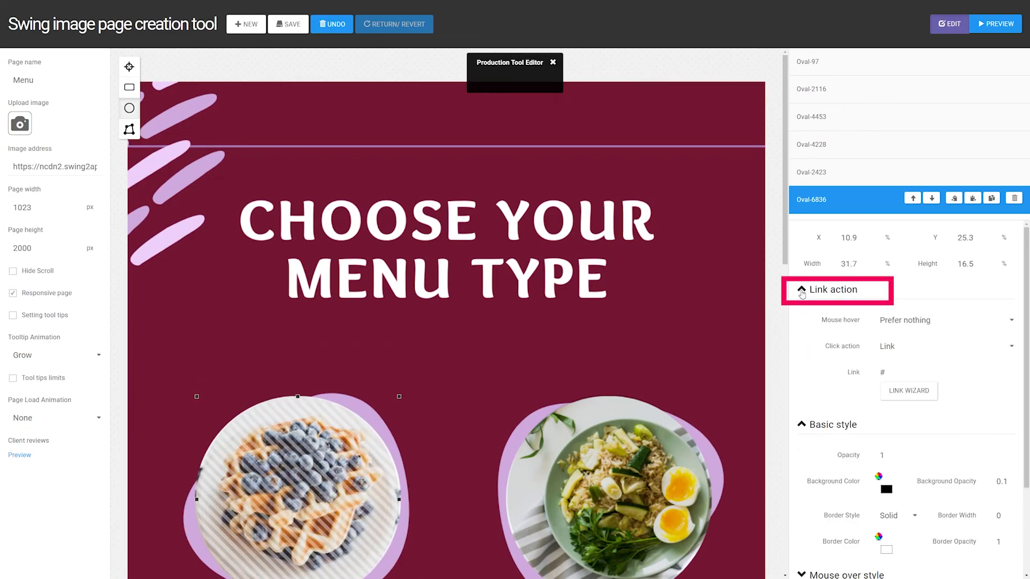
{"action": "left_click", "coordinate": [907, 395]}
{"action": "left_click", "coordinate": [359, 161]}
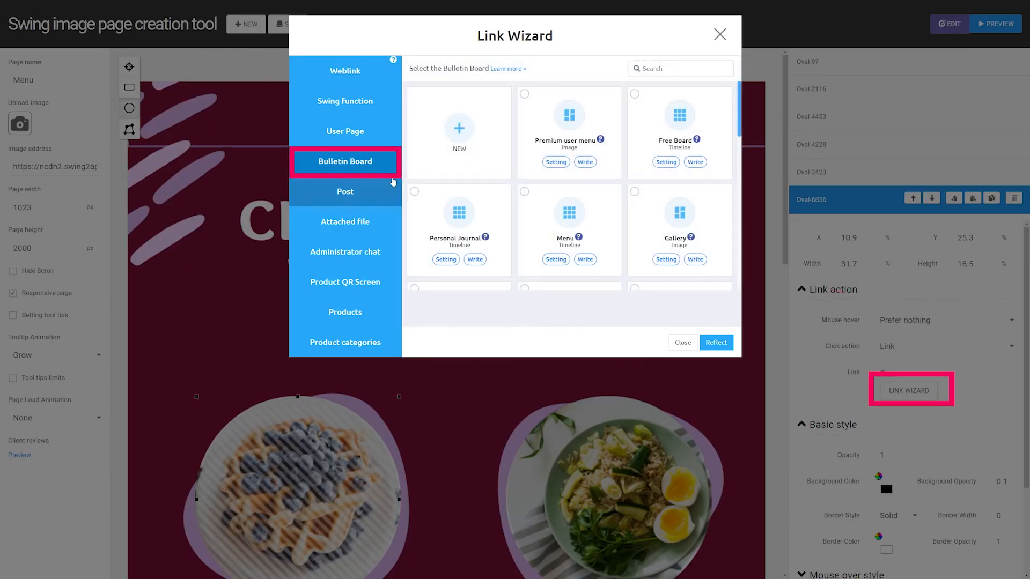
{"action": "scroll", "coordinate": [579, 212], "scroll_direction": "down", "scroll_amount": 5}
{"action": "left_click", "coordinate": [593, 166]}
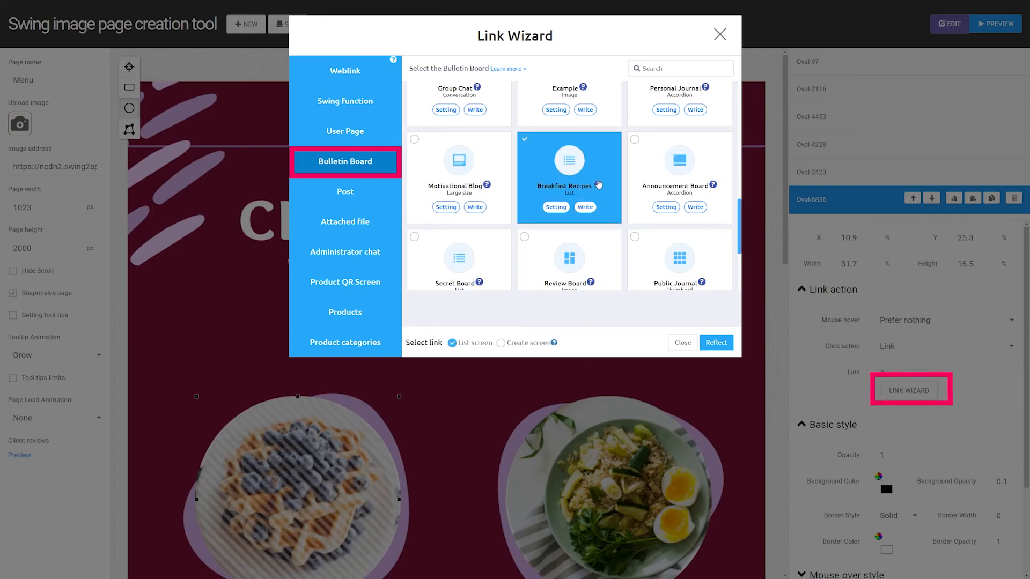
{"action": "left_click", "coordinate": [717, 344]}
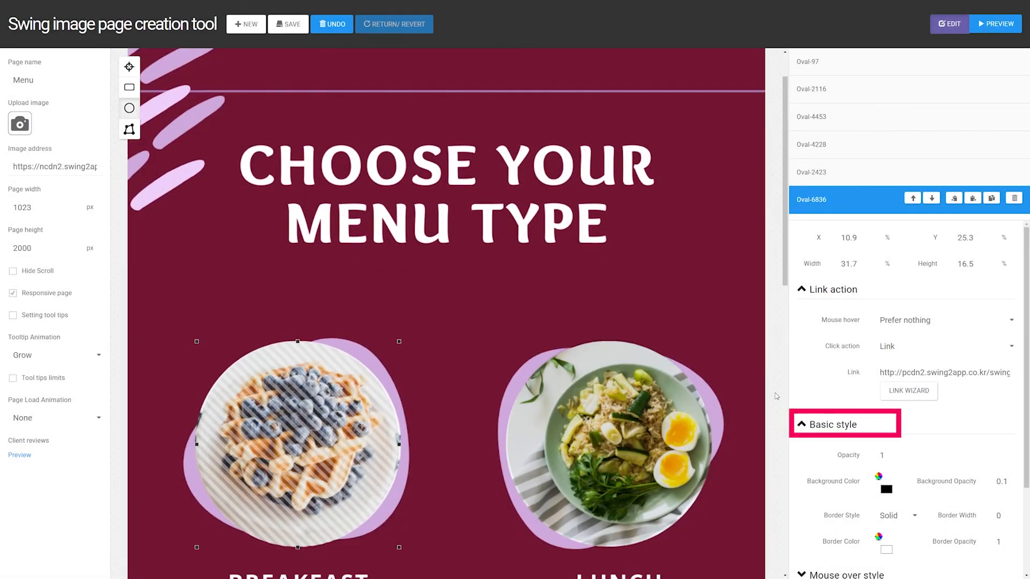
- Set the background color of the breakfast oval to a light red in its basic style
{"action": "left_click", "coordinate": [886, 489]}
{"action": "left_click_drag", "start_coordinate": [938, 389], "coordinate": [943, 363]}
{"action": "left_click", "coordinate": [945, 484]}
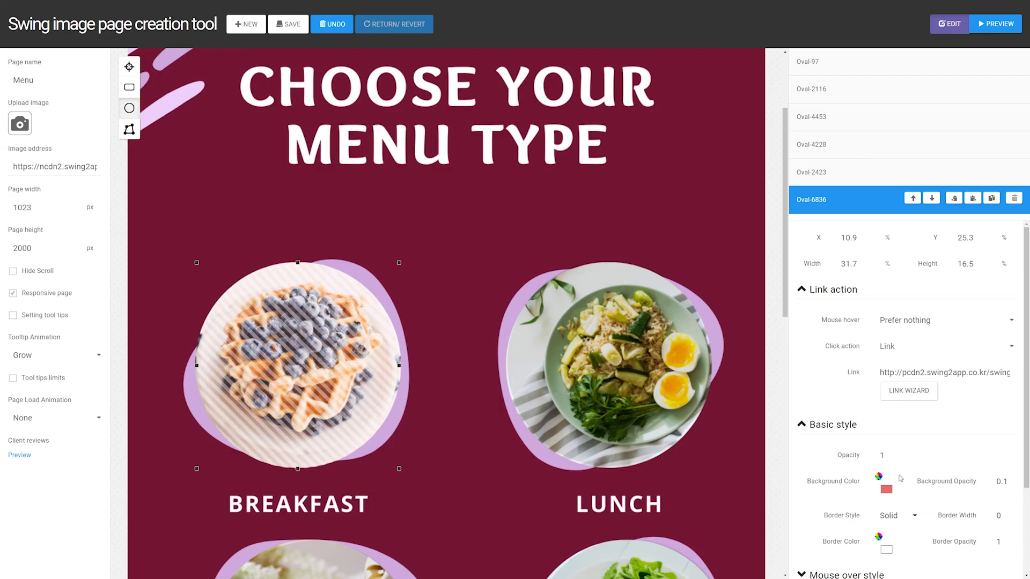
- Open the Link Wizard for the oval over the lunch plate
{"action": "left_click", "coordinate": [580, 334]}
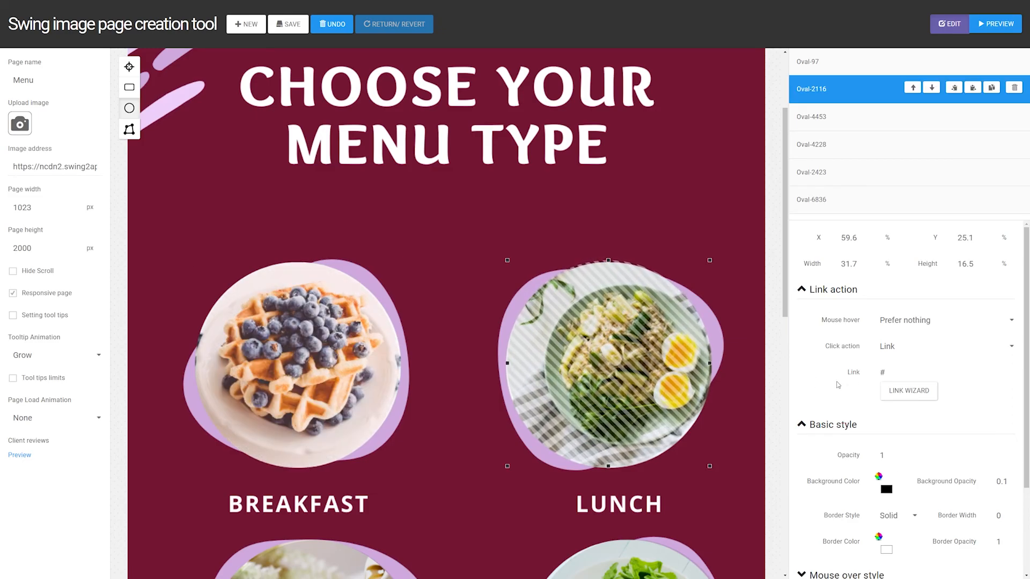
{"action": "left_click", "coordinate": [896, 392]}
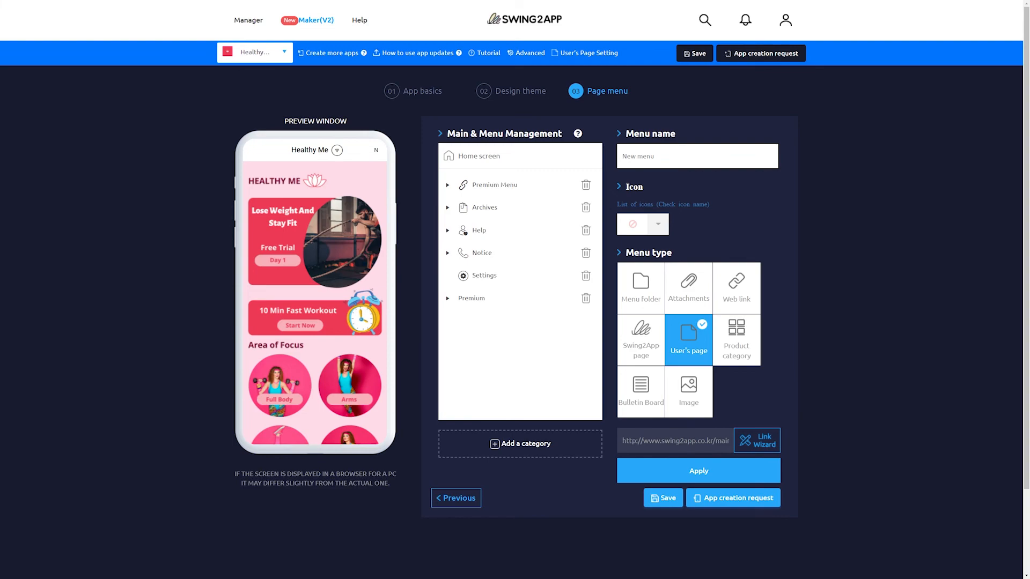
- Open the "main recipe page" image map page for editing from the Link Wizard
{"action": "left_click", "coordinate": [757, 441]}
{"action": "scroll", "coordinate": [558, 177], "scroll_direction": "down", "scroll_amount": 3}
{"action": "left_click", "coordinate": [677, 276]}
{"action": "scroll", "coordinate": [232, 448], "scroll_direction": "down", "scroll_amount": 5}
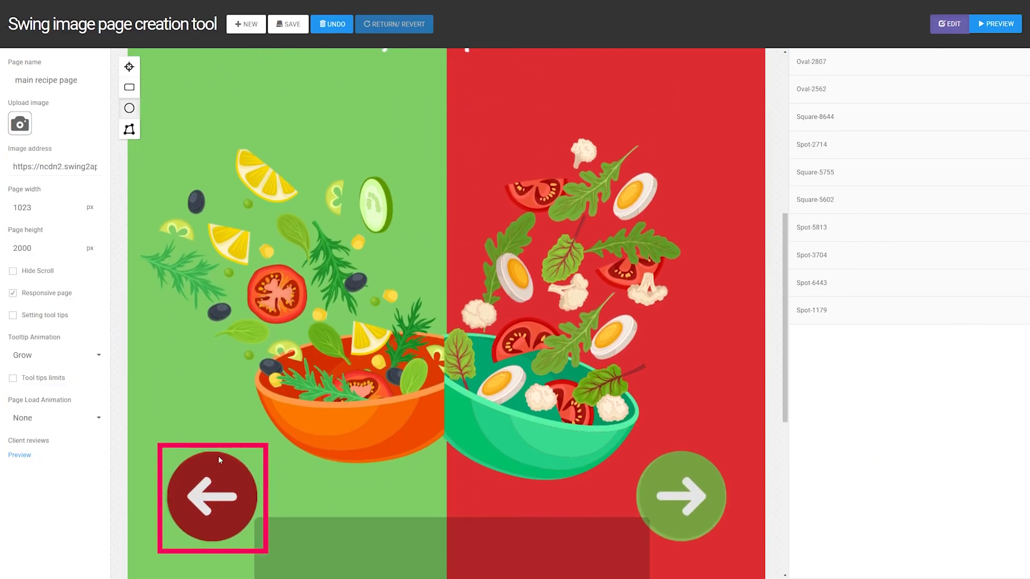
- Link the oval over the left-pointing arrow to the "Menu" image map page and save the recipe page
{"action": "left_click", "coordinate": [212, 486]}
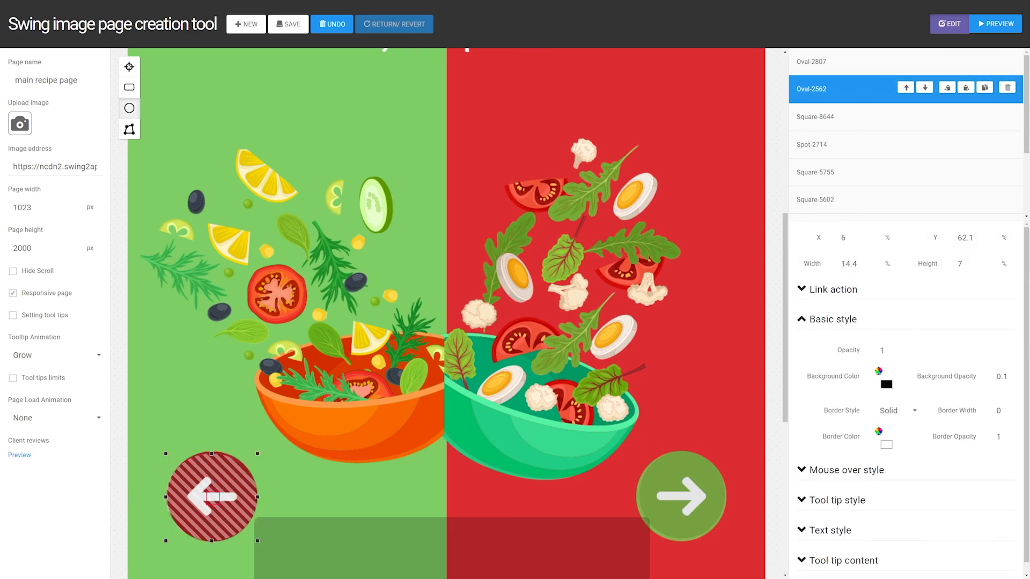
{"action": "left_click", "coordinate": [810, 296]}
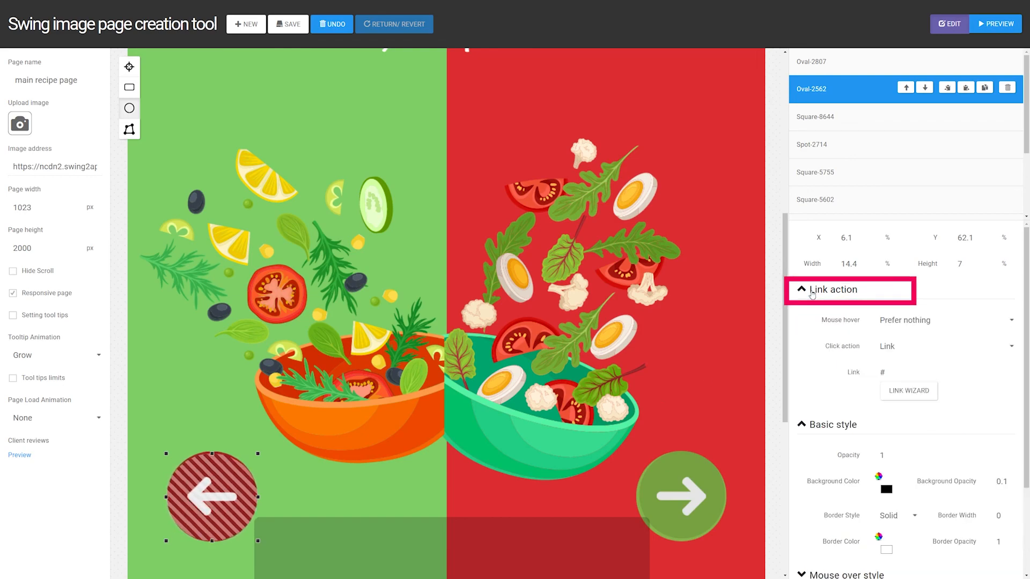
{"action": "left_click", "coordinate": [908, 390]}
{"action": "left_click", "coordinate": [368, 134]}
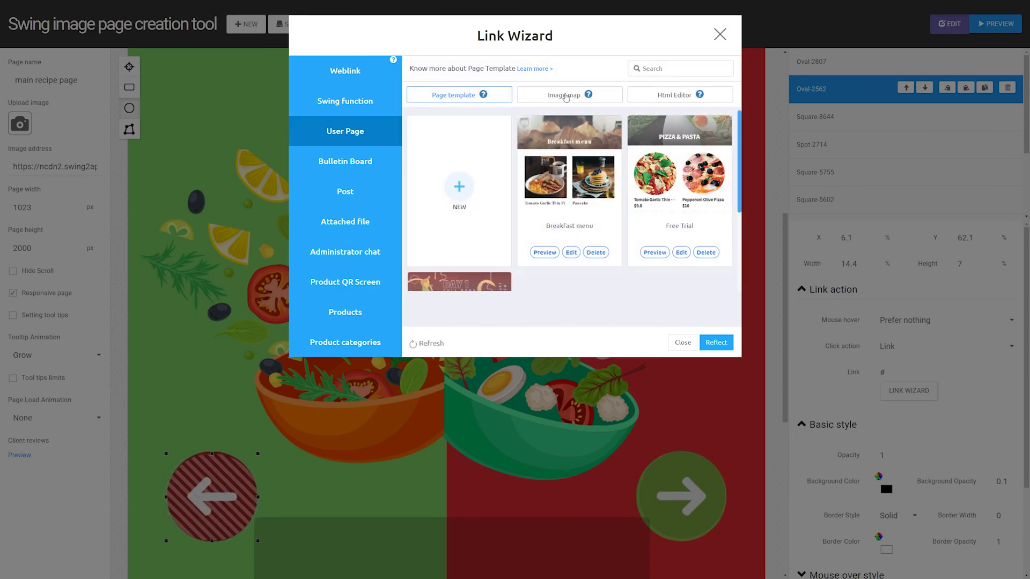
{"action": "left_click", "coordinate": [564, 95]}
{"action": "left_click", "coordinate": [678, 187]}
{"action": "left_click", "coordinate": [716, 342]}
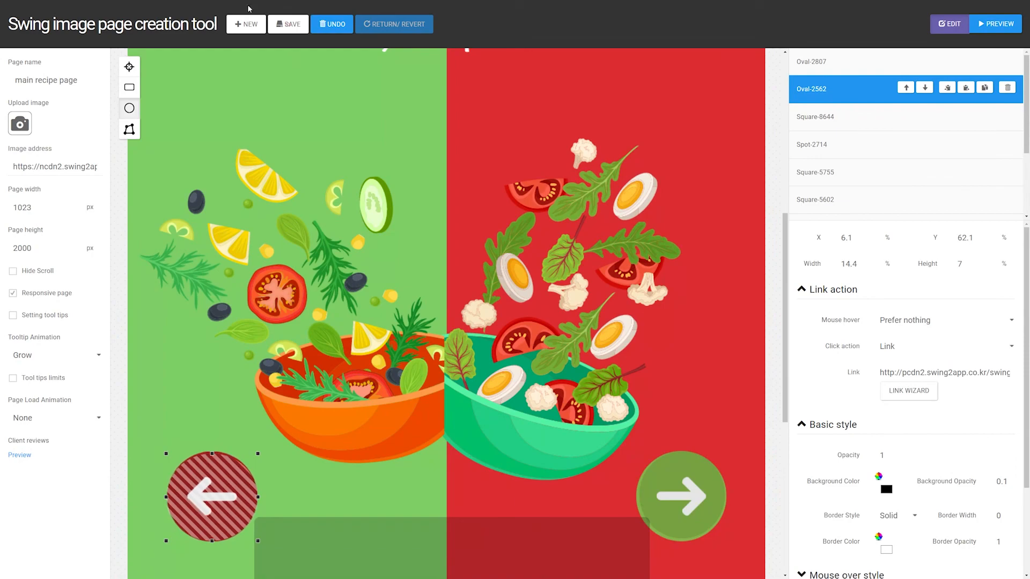
{"action": "left_click", "coordinate": [276, 31]}
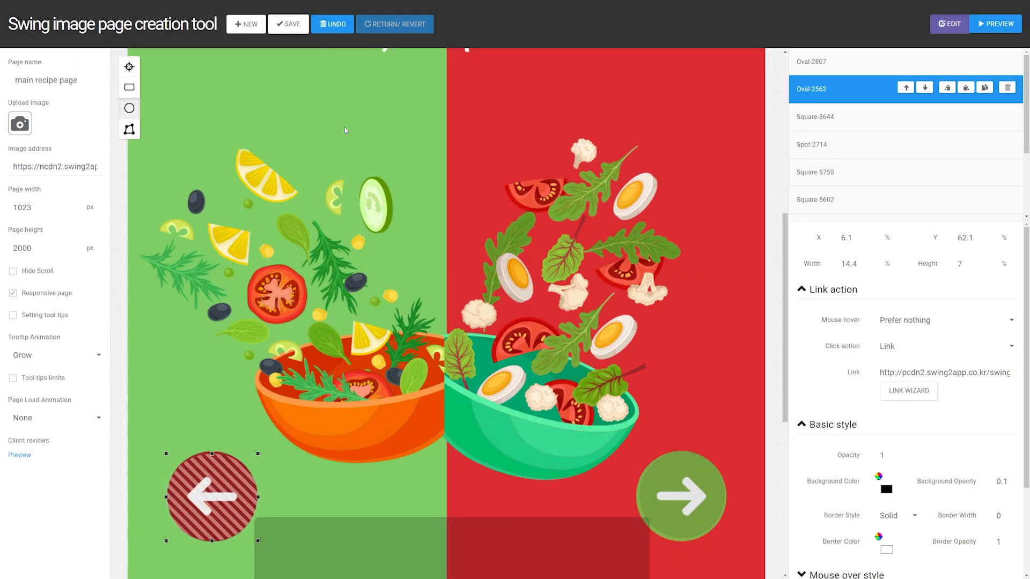